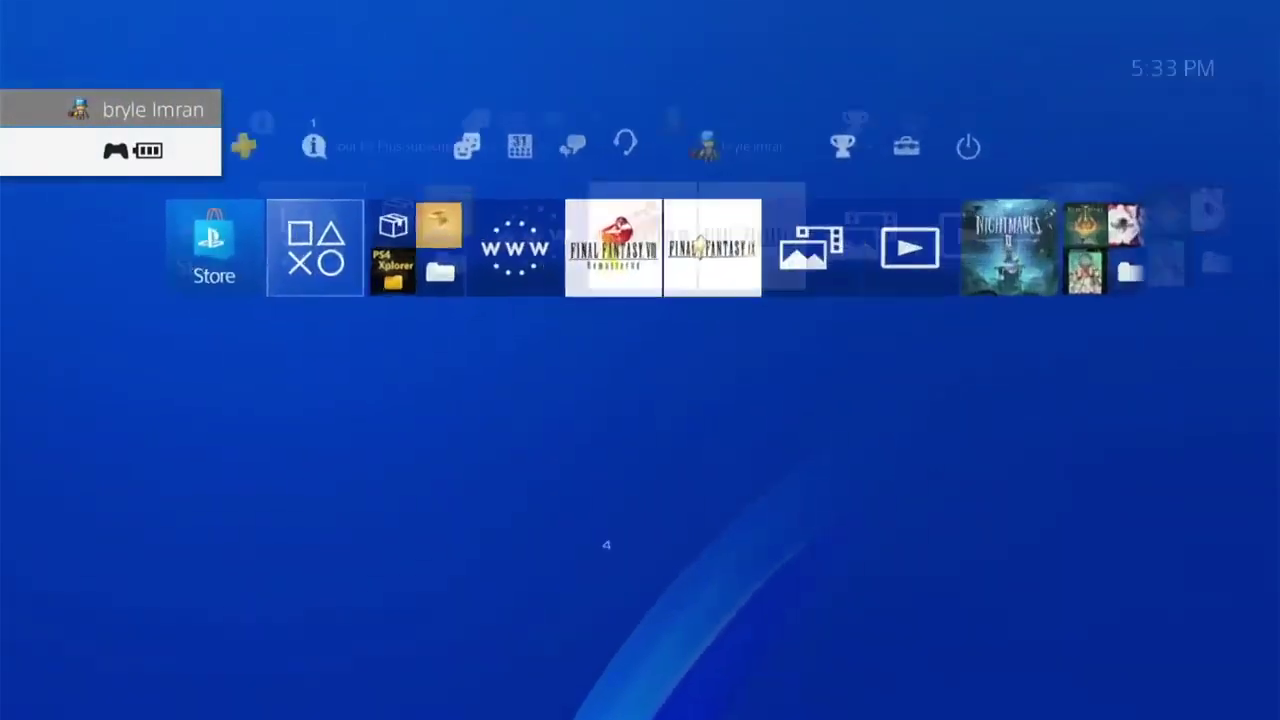
# Read the console's IP address 192.168.18.5 under Settings > System > System Information
pyautogui.press('Right')
pyautogui.press('Right')
pyautogui.press('Right')
pyautogui.press('Return')
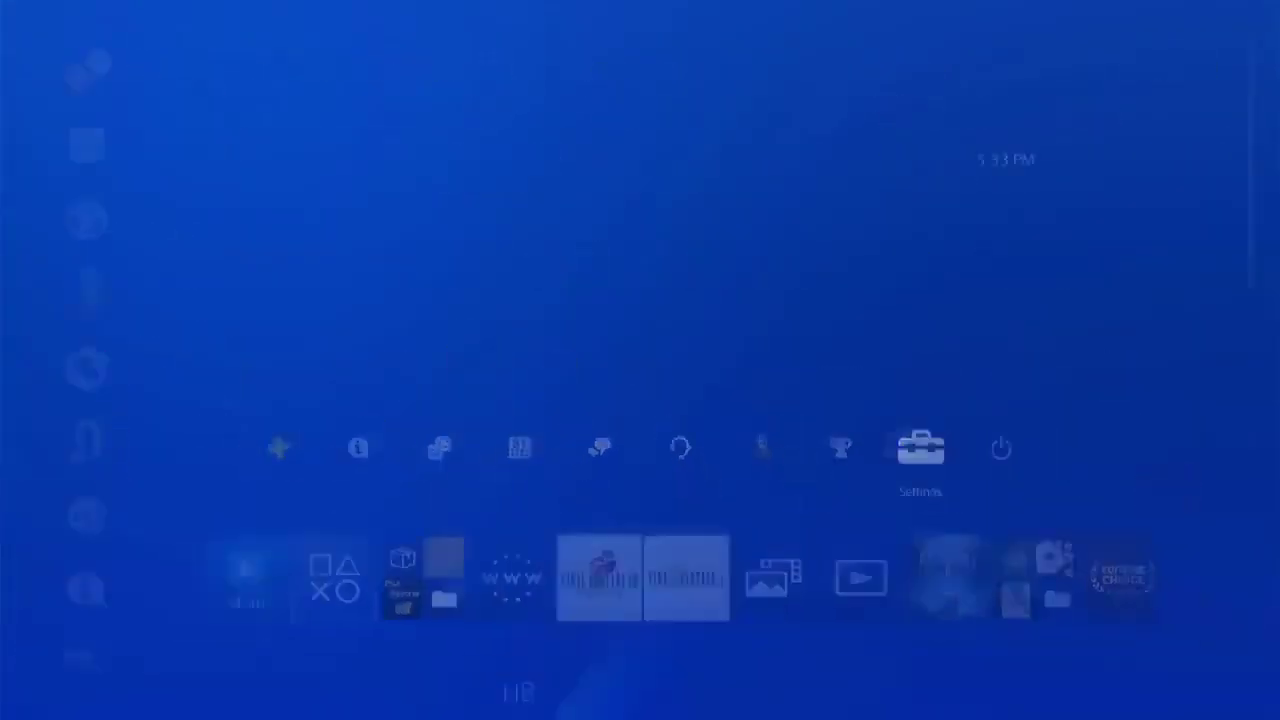
pyautogui.press('Down')
pyautogui.press('Down')
pyautogui.press('Down')
pyautogui.press('Down')
pyautogui.press('Down')
pyautogui.press('Down')
pyautogui.press('Up')
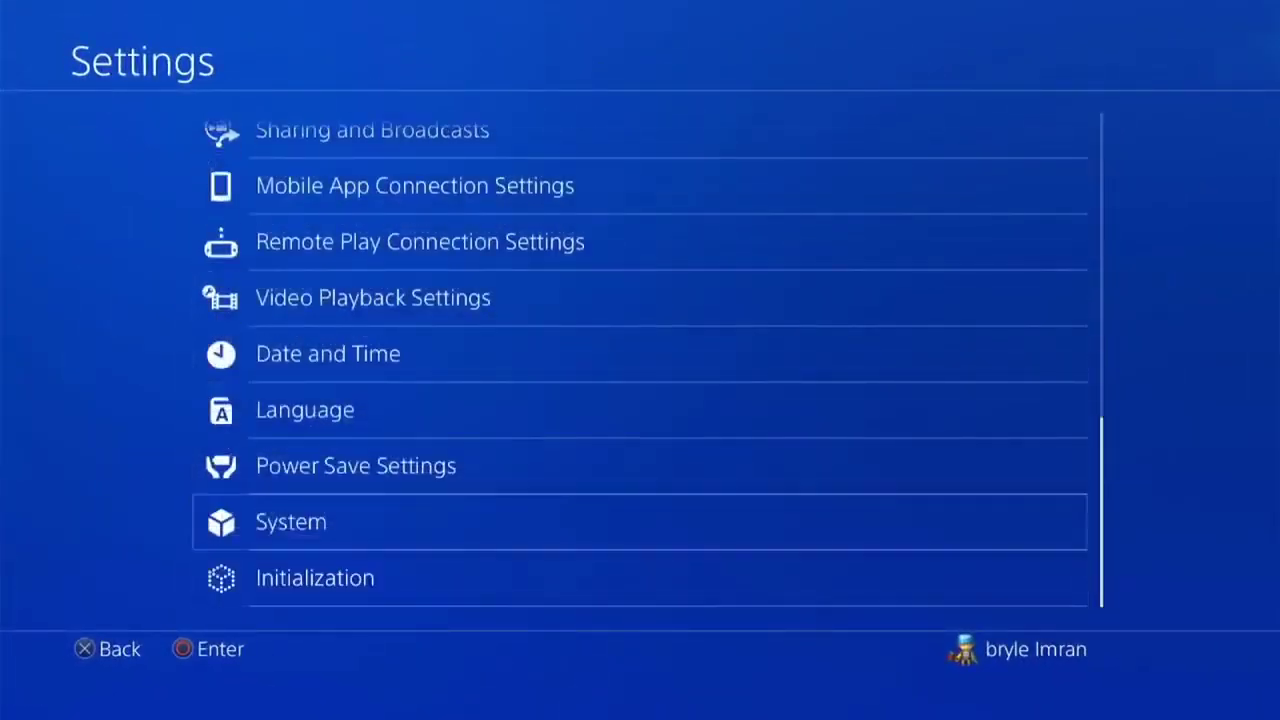
pyautogui.press('Return')
pyautogui.press('Return')
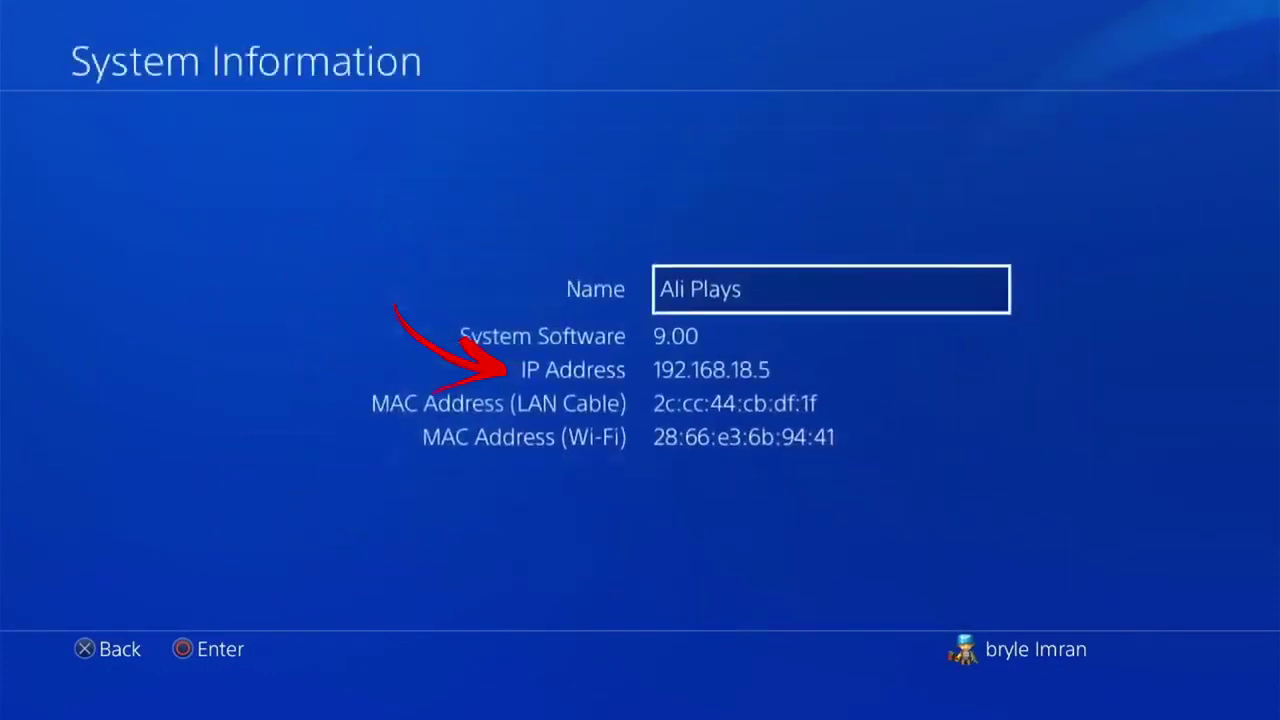
pyautogui.press('Escape')
pyautogui.press('Escape')
# Check the network connection status, then return to the Settings list
pyautogui.press('Up')
pyautogui.press('Up')
pyautogui.press('Up')
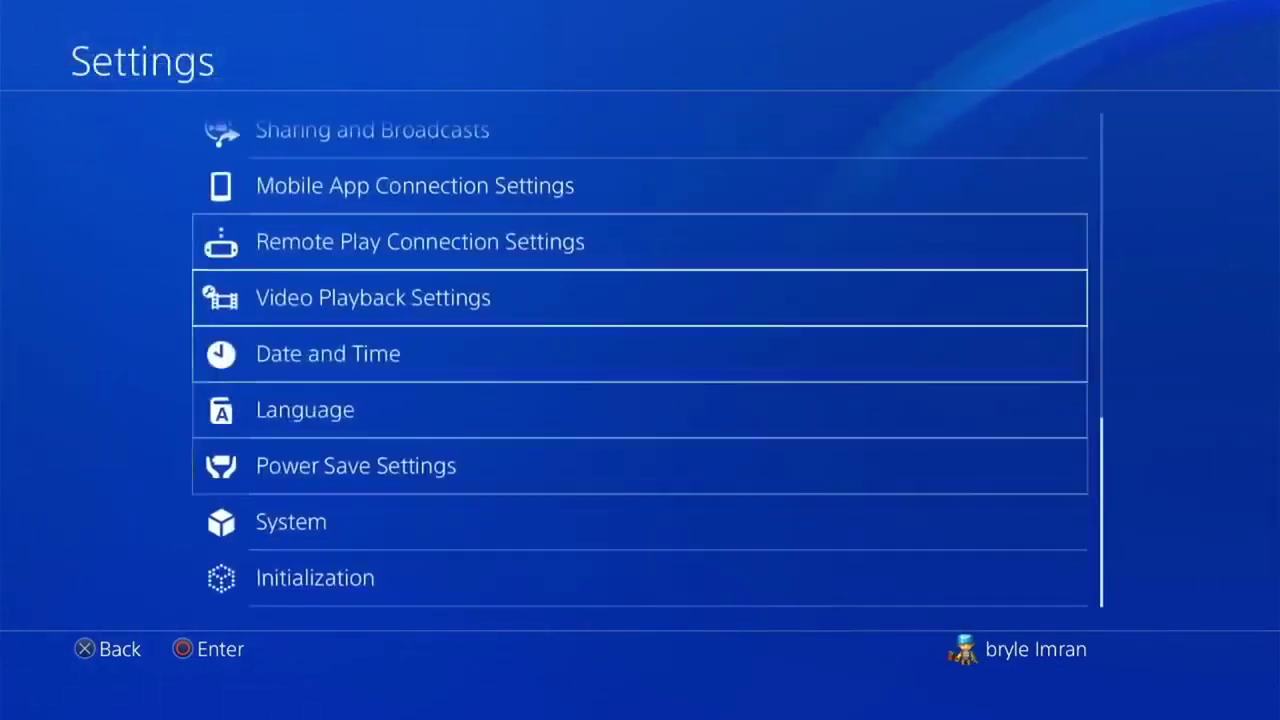
pyautogui.press('Down')
pyautogui.press('Down')
pyautogui.press('Down')
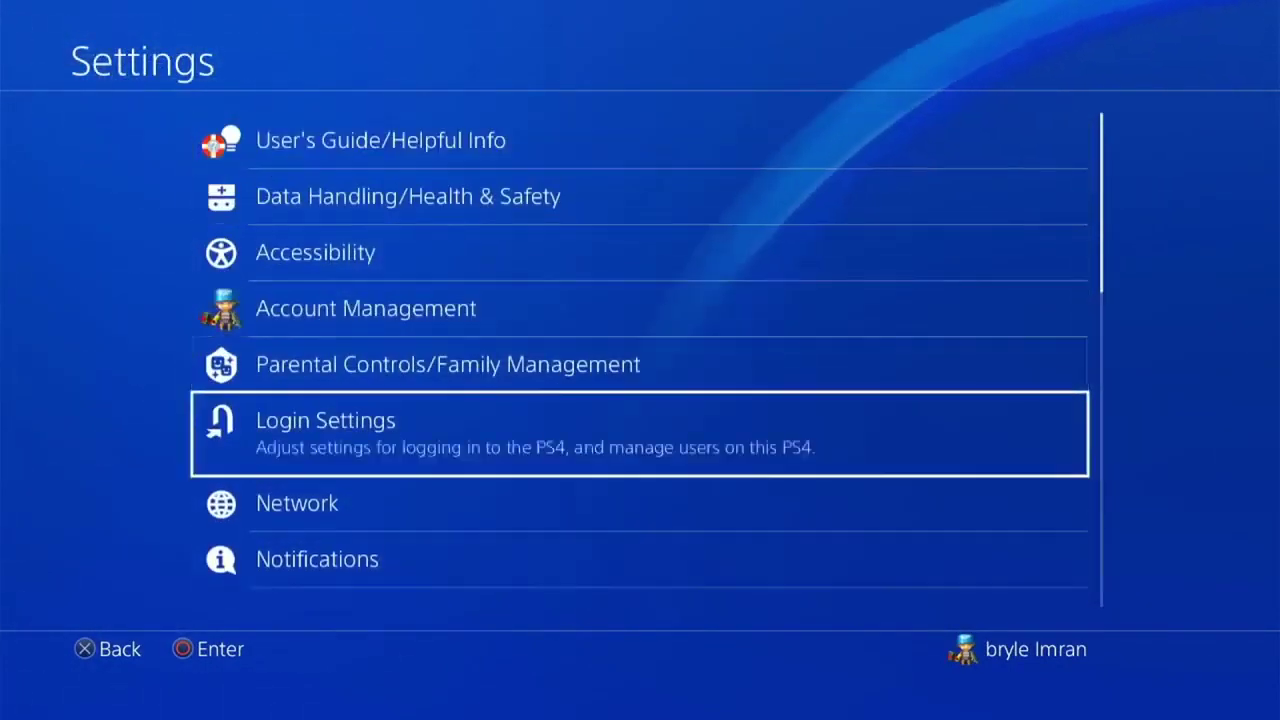
pyautogui.press('Return')
pyautogui.press('Down')
pyautogui.press('Return')
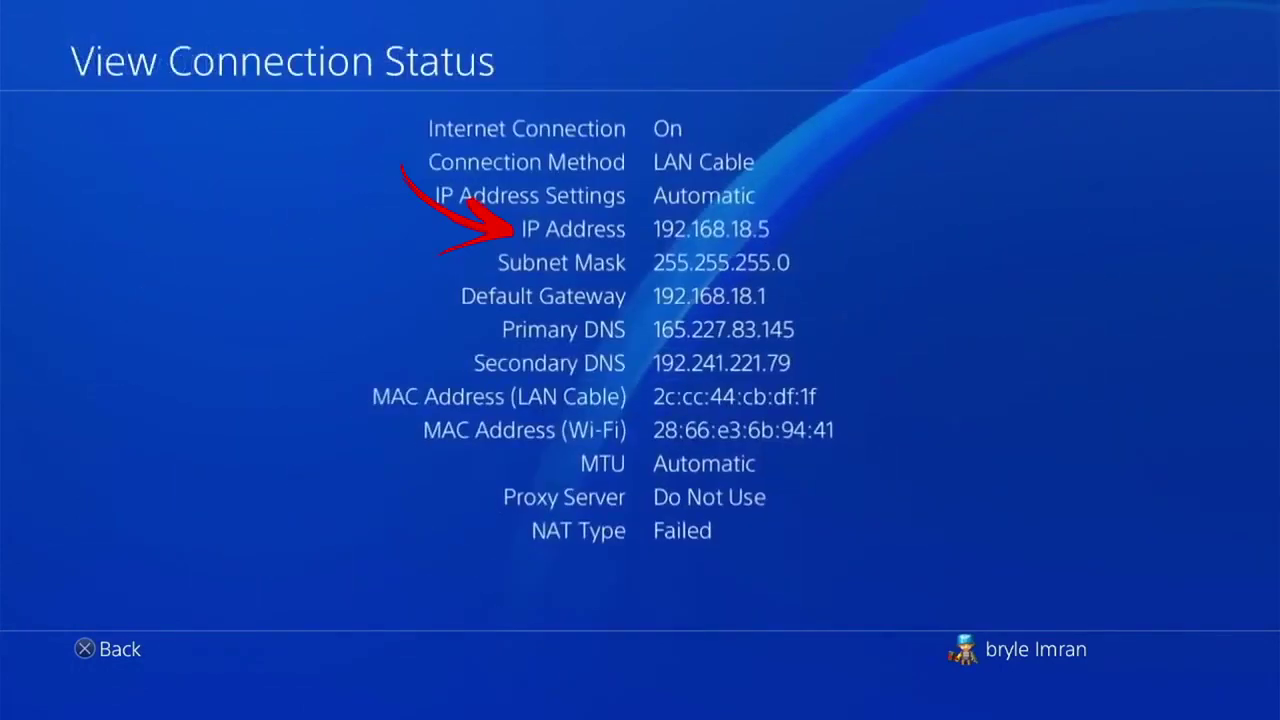
pyautogui.press('Escape')
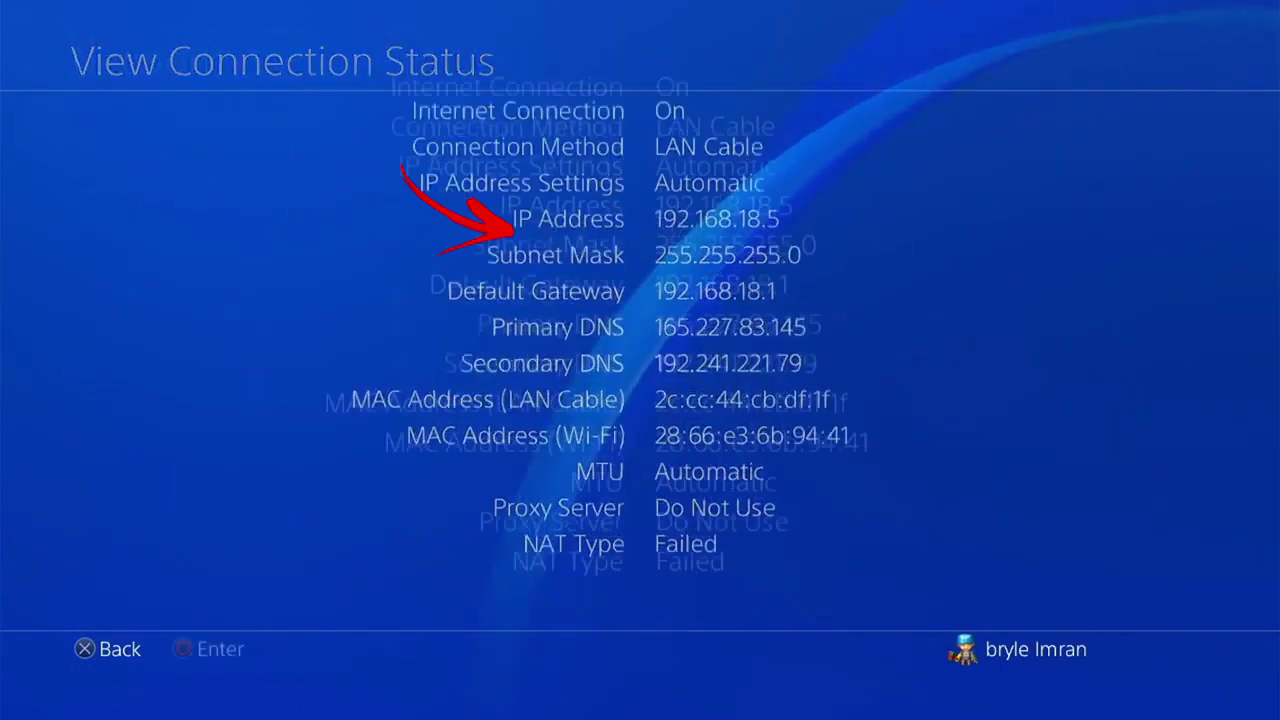
pyautogui.press('Escape')
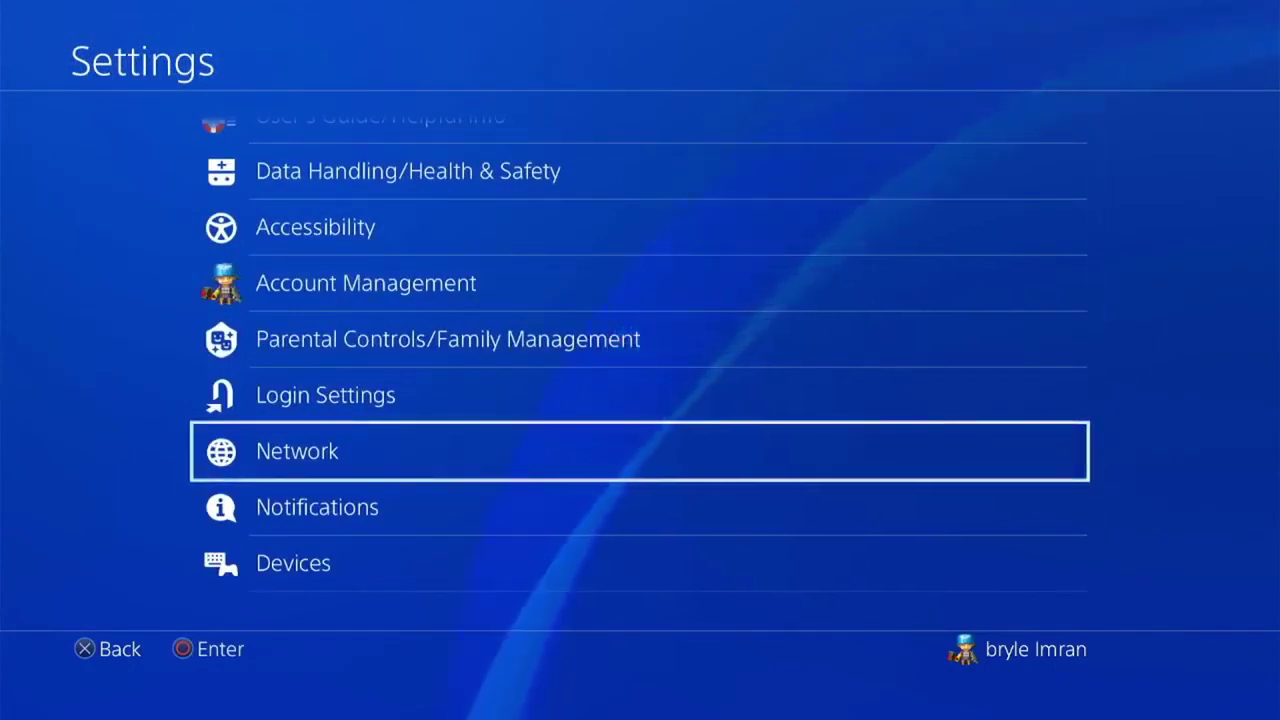
# Start a new user in Login Settings > User Management, accepting the agreement and skipping PSN sign-in
pyautogui.press('Up')
pyautogui.press('Return')
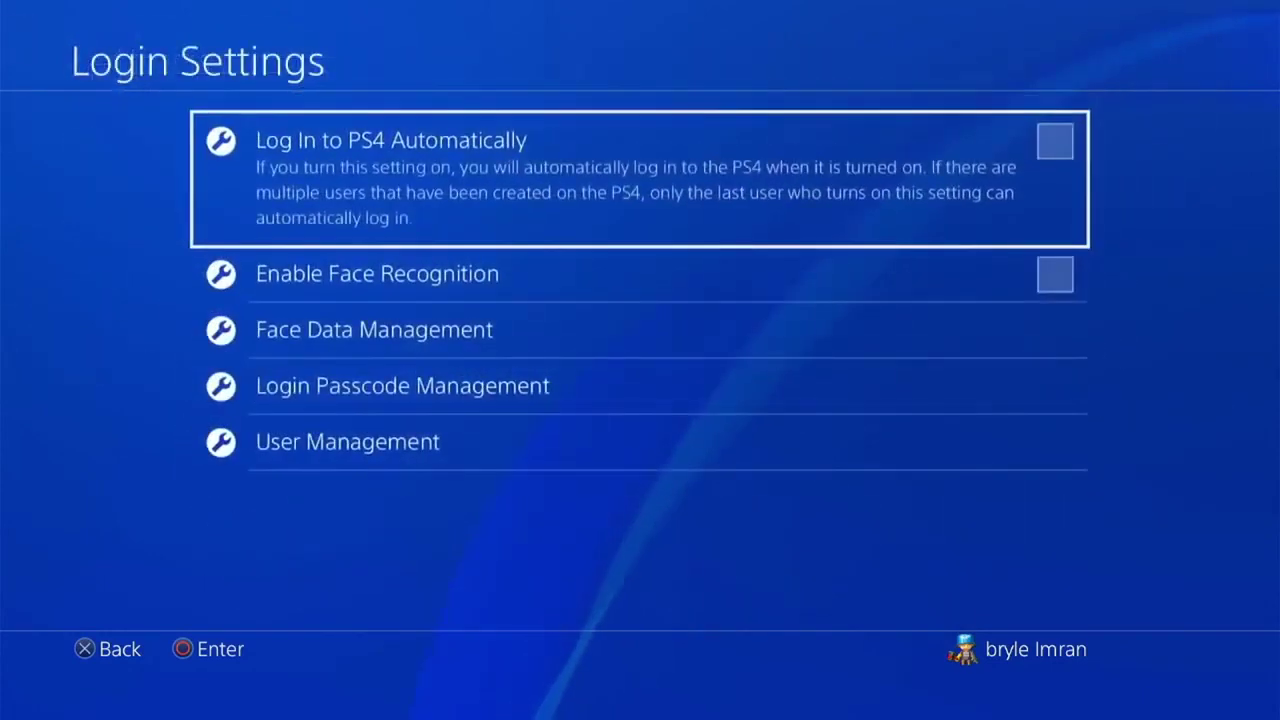
pyautogui.press('Down')
pyautogui.press('Down')
pyautogui.press('Down')
pyautogui.press('Return')
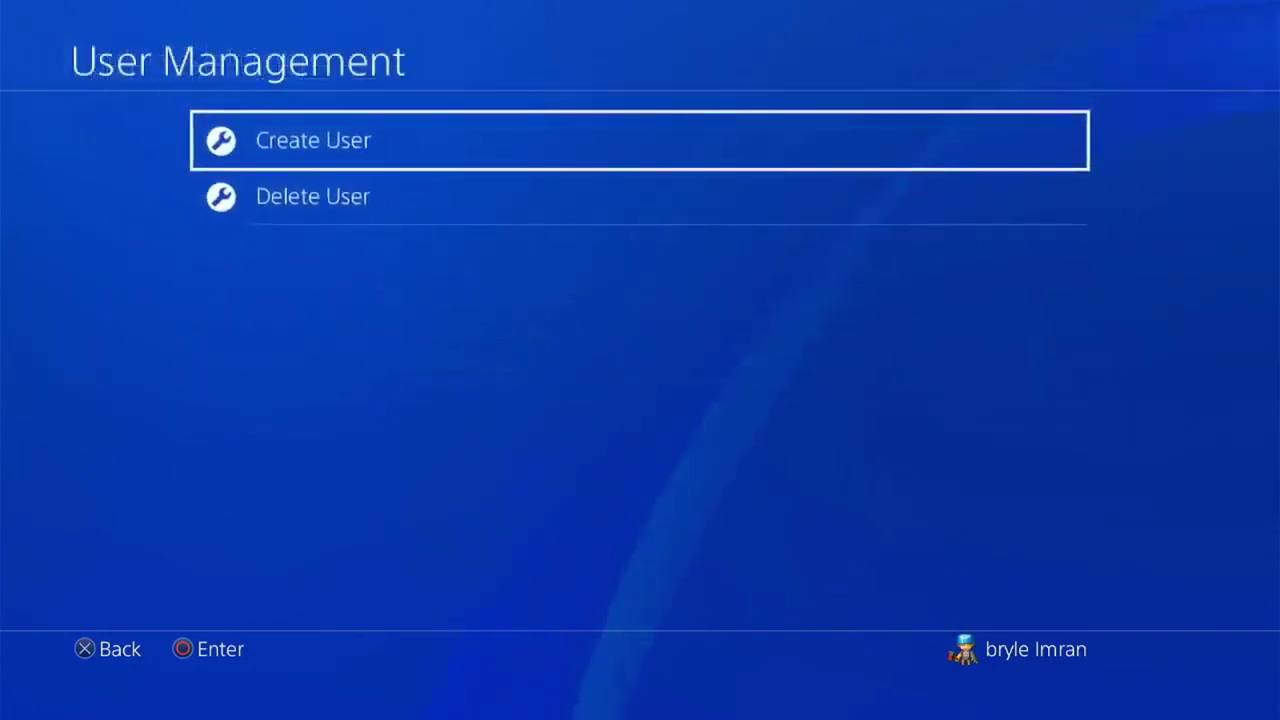
pyautogui.press('Return')
pyautogui.press('Right')
pyautogui.press('Return')
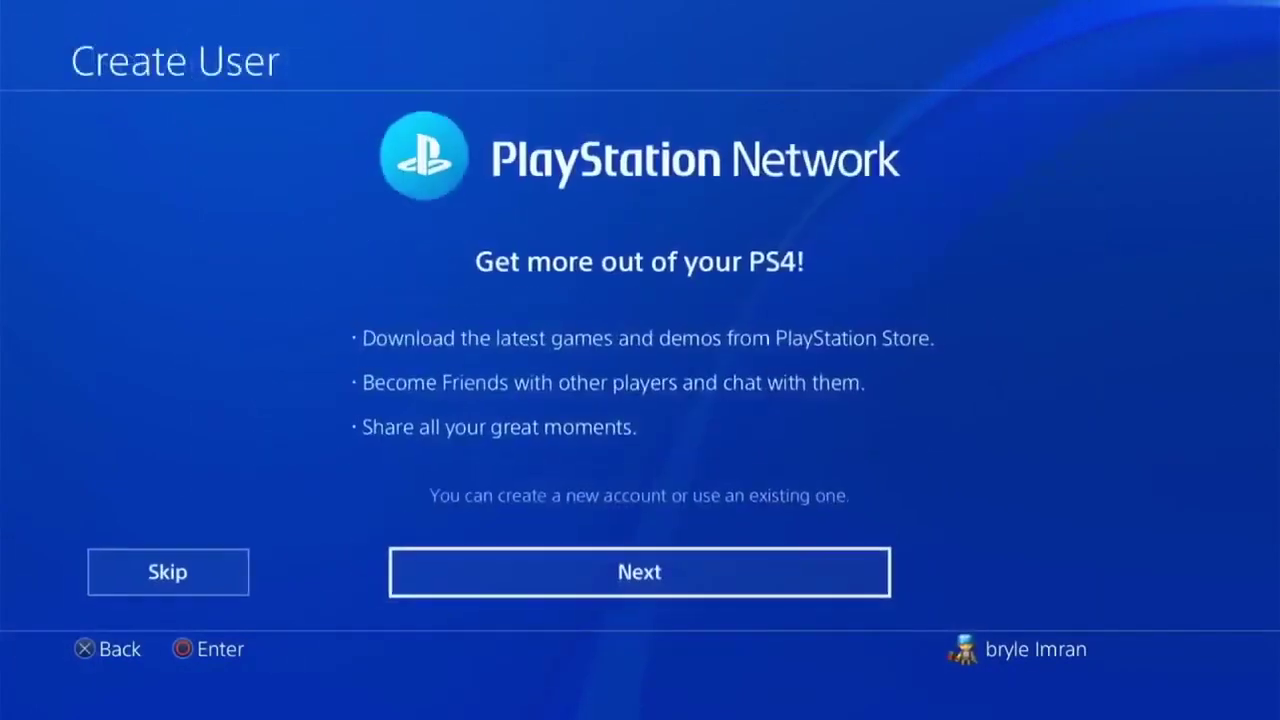
pyautogui.press('Left')
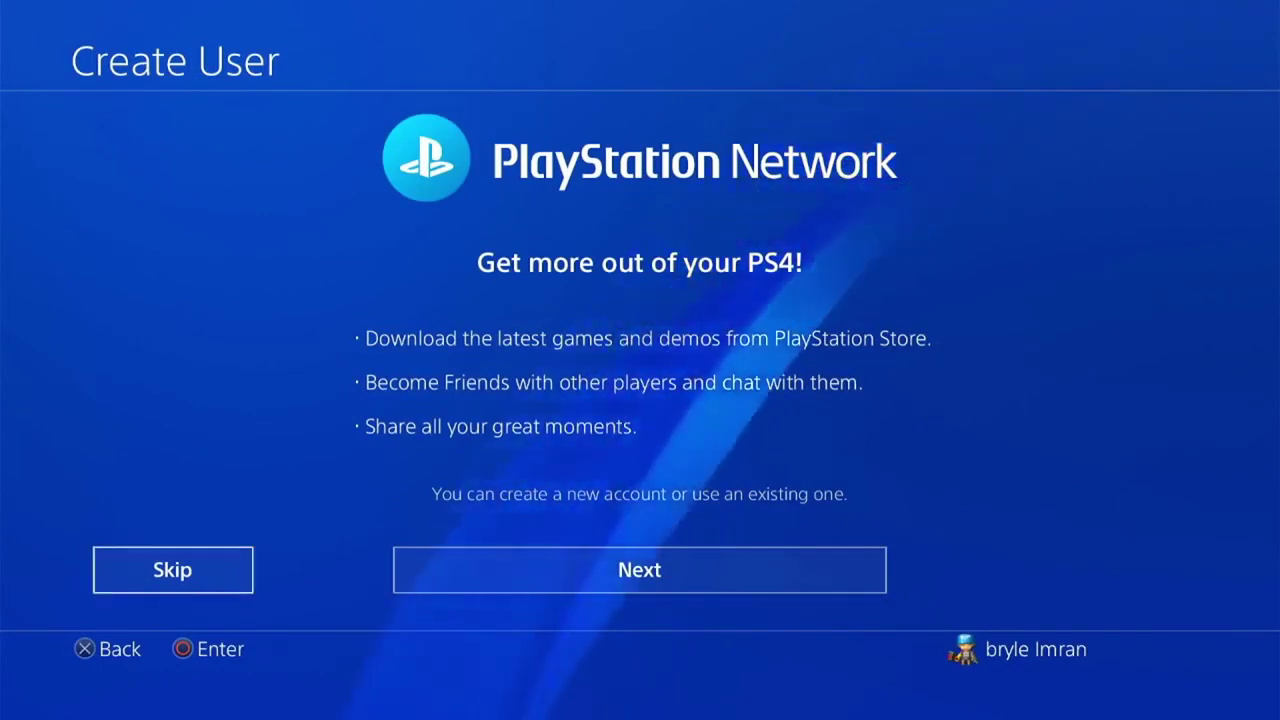
pyautogui.press('Return')
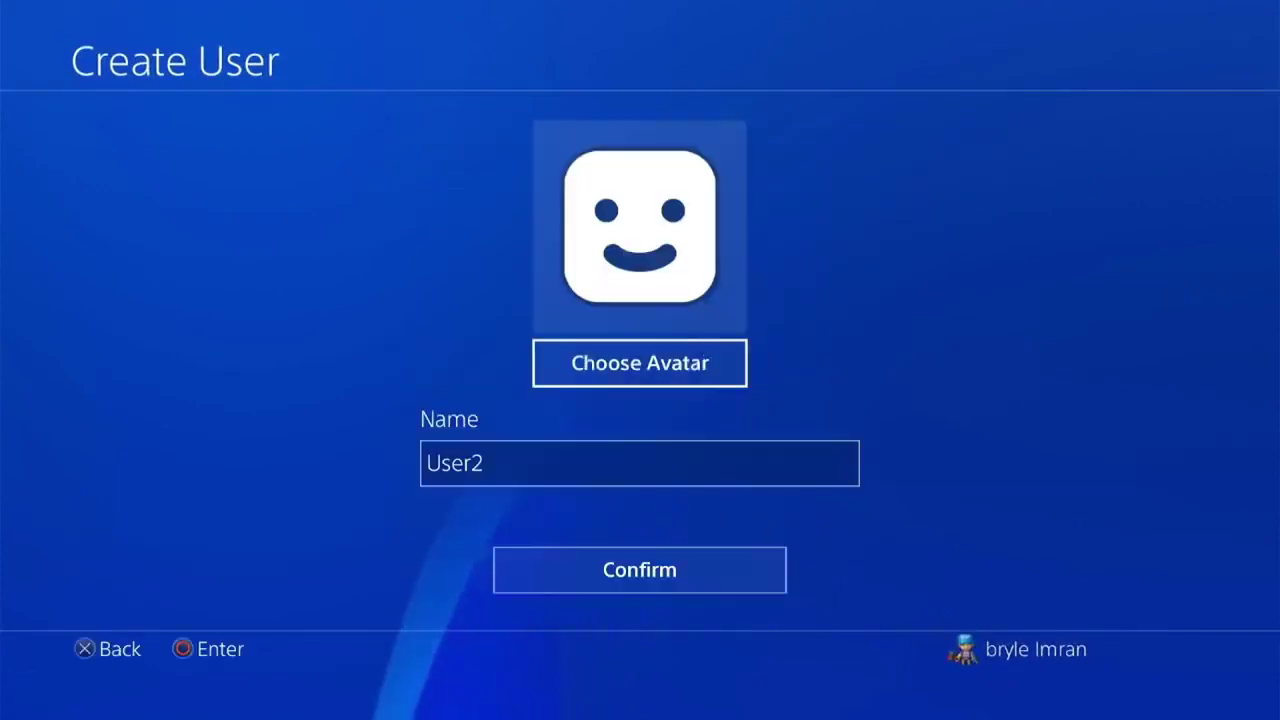
# Name the new user 'testss', confirm its creation, and return to the home screen
pyautogui.press('Down')
pyautogui.press('Return')
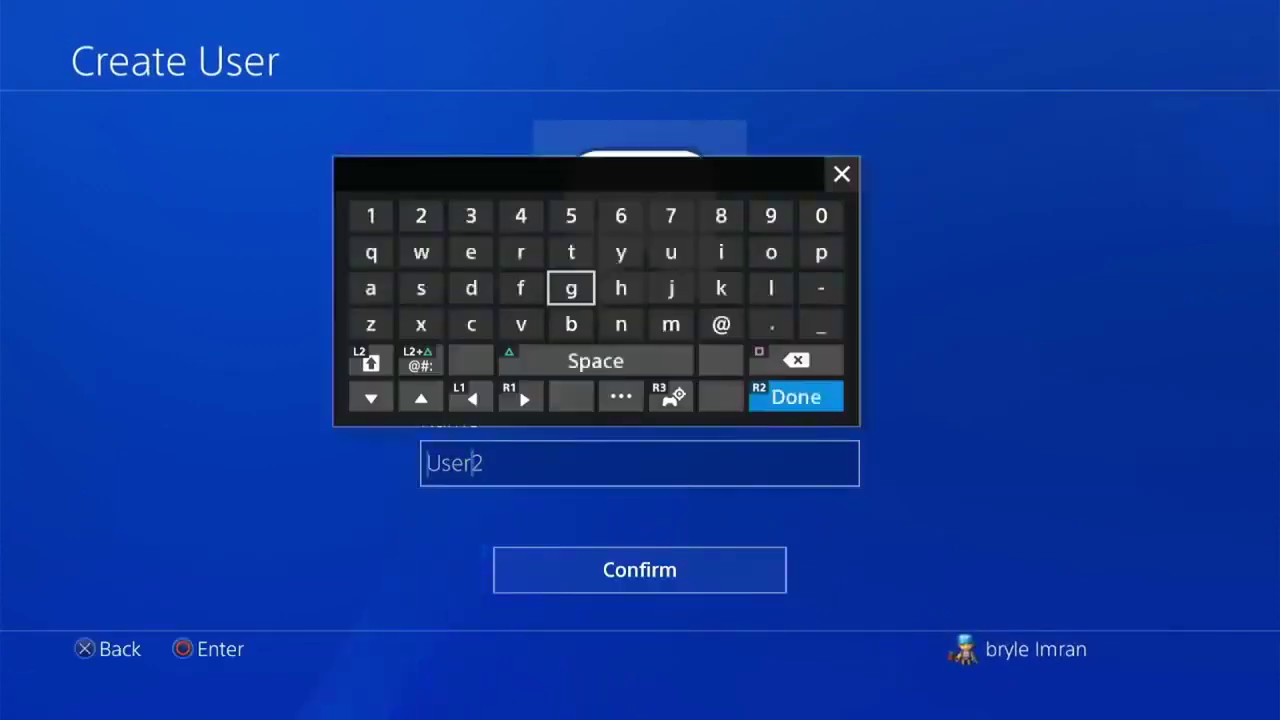
pyautogui.write('testss')
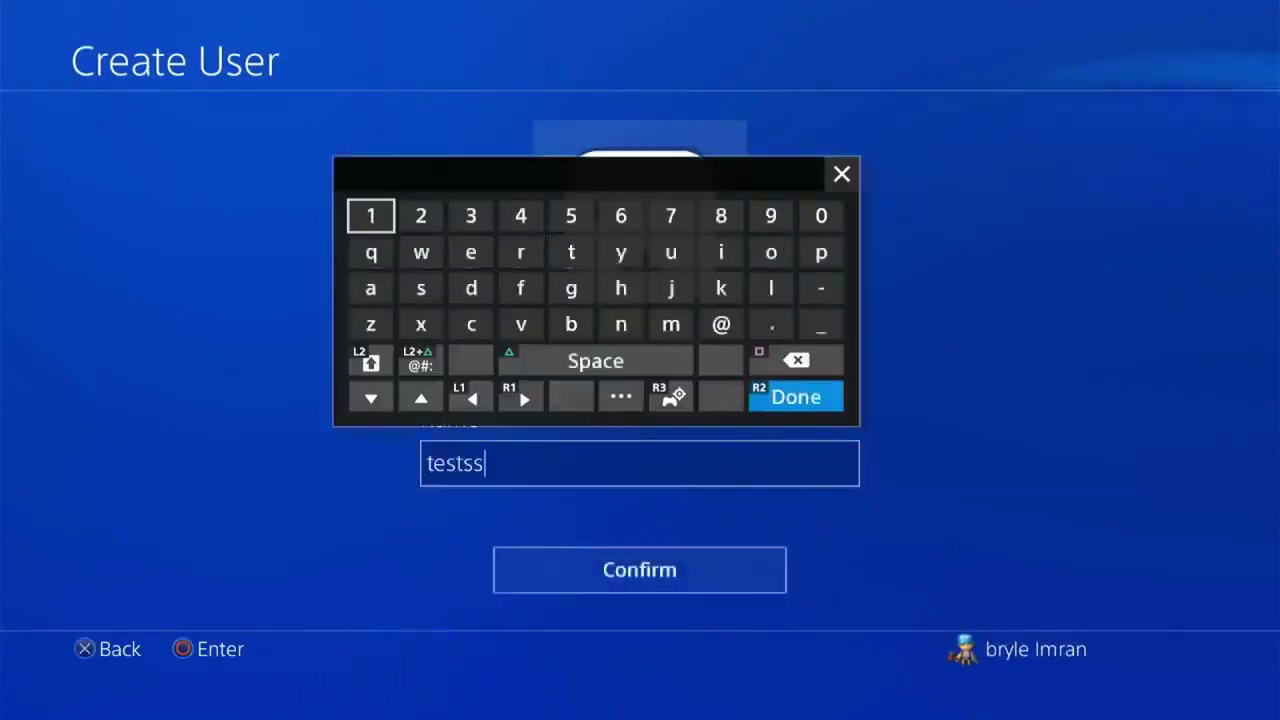
pyautogui.press('Down')
pyautogui.press('Down')
pyautogui.press('Escape')
pyautogui.press('Down')
pyautogui.press('Return')
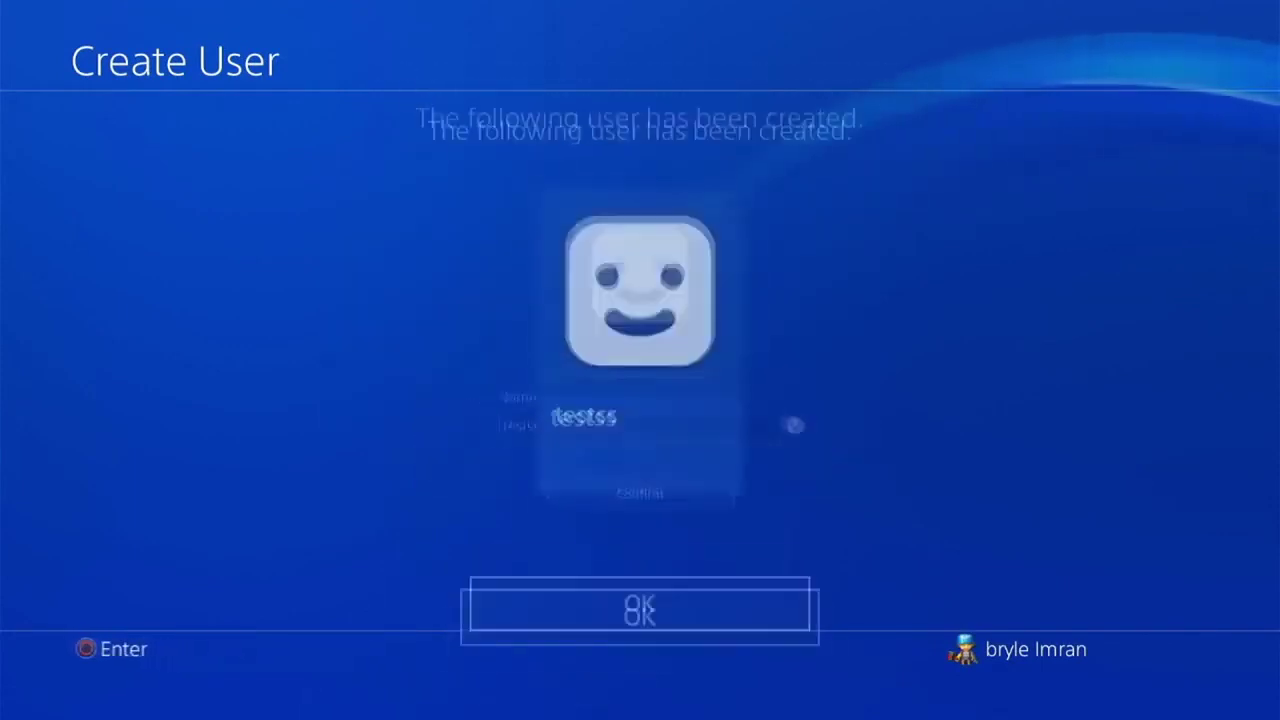
pyautogui.press('Return')
pyautogui.press('Escape')
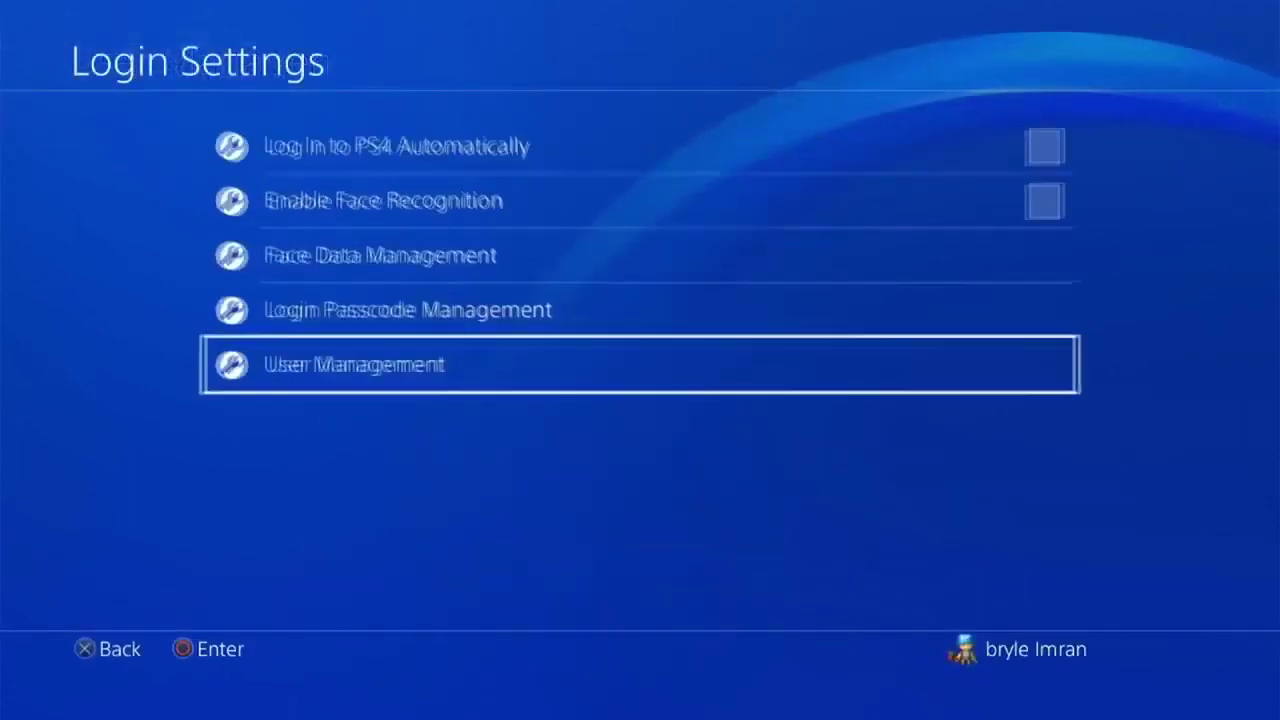
pyautogui.press('Escape')
pyautogui.press('Escape')
pyautogui.press('Down')
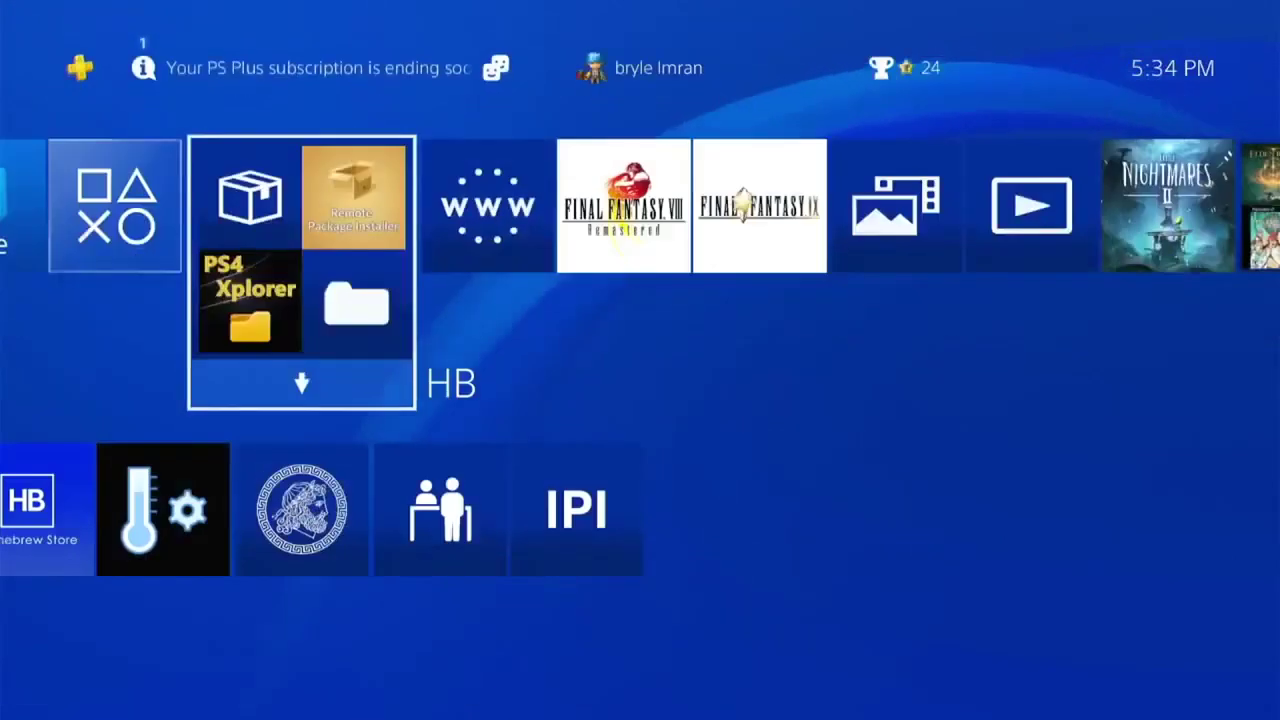
# Try launching Apollo Save Tool from the HB folder, then close the folder
pyautogui.press('Return')
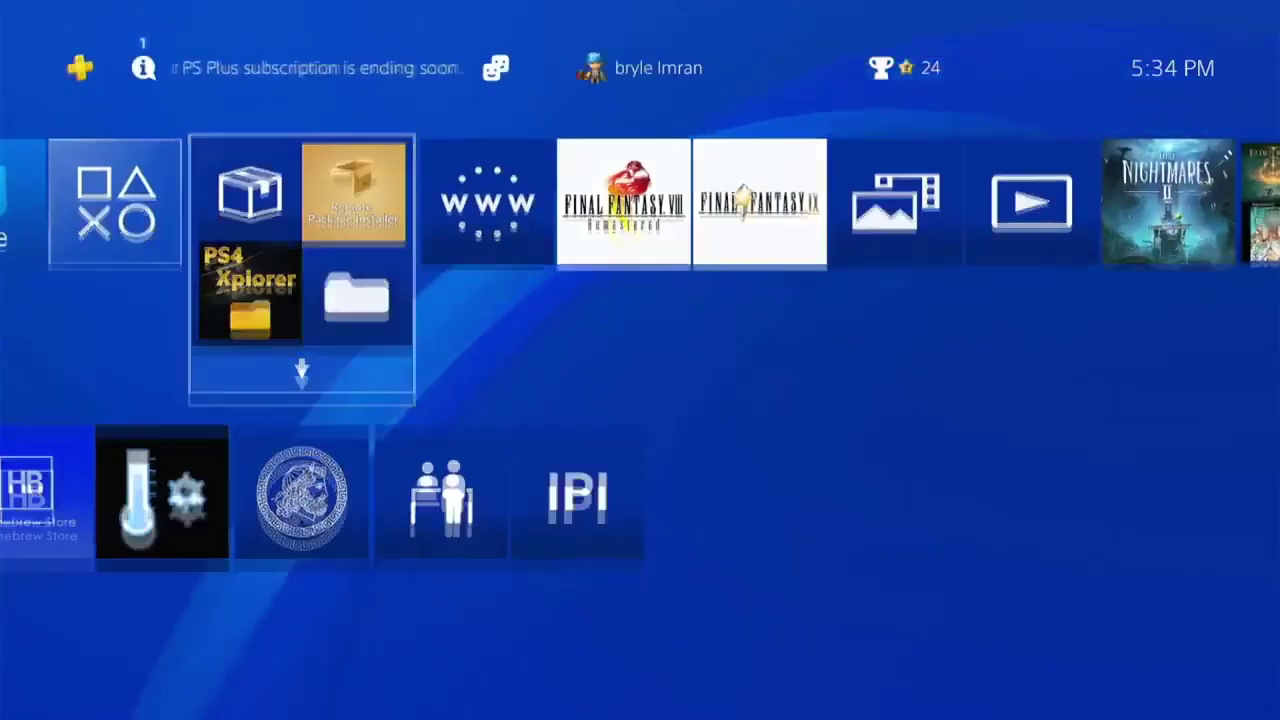
pyautogui.press('Return')
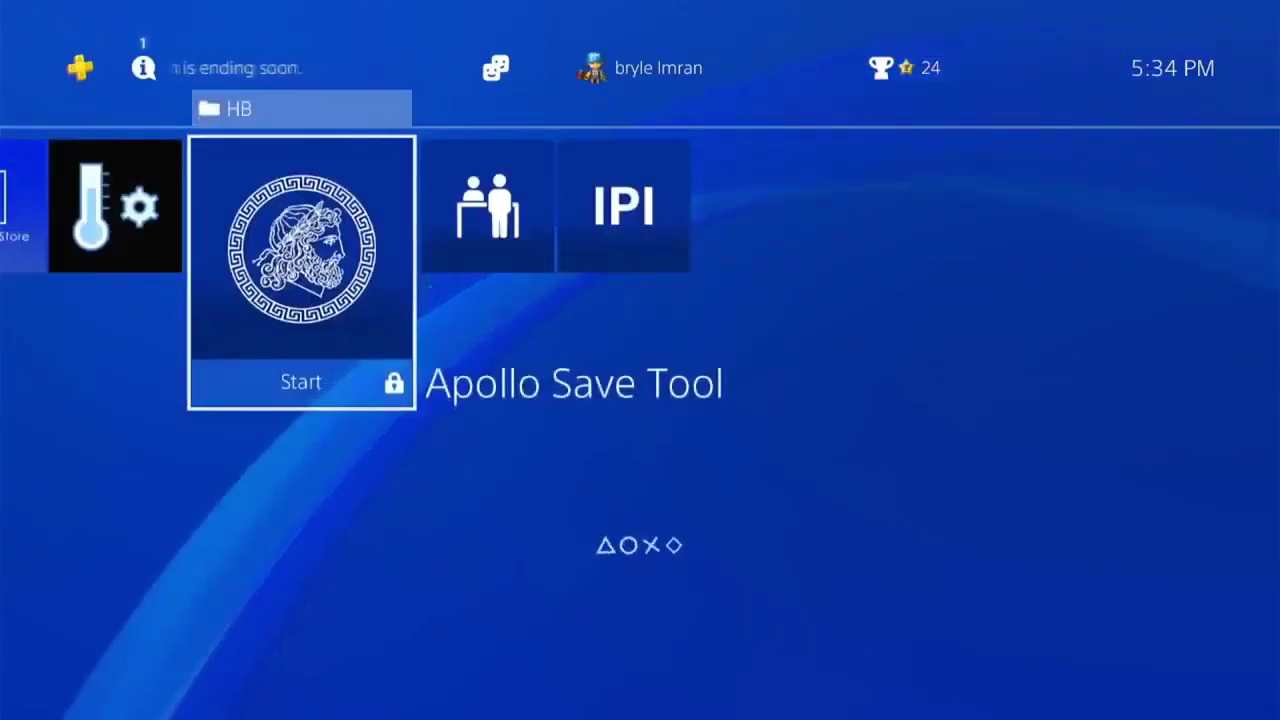
pyautogui.press('Escape')
# Load the GoldHEN v2.2.2 payload from the exploit page in the Internet Browser
pyautogui.press('Right')
pyautogui.press('Return')
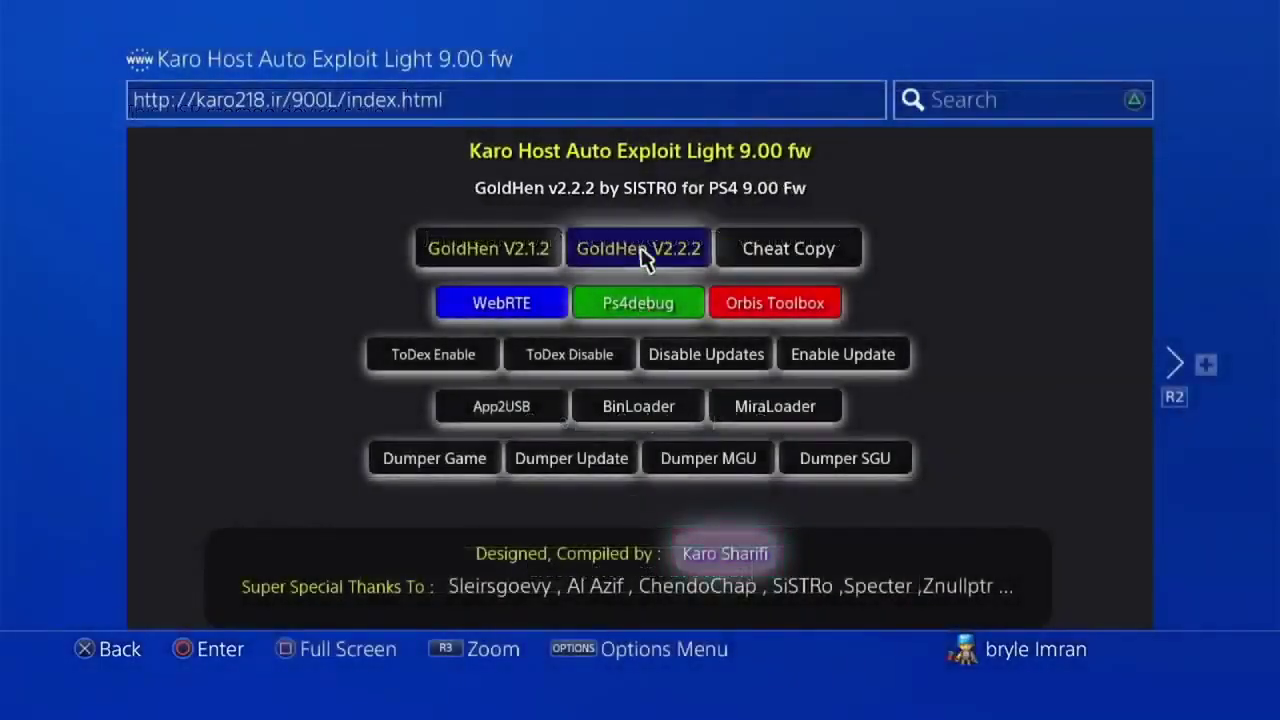
pyautogui.click(643, 252)
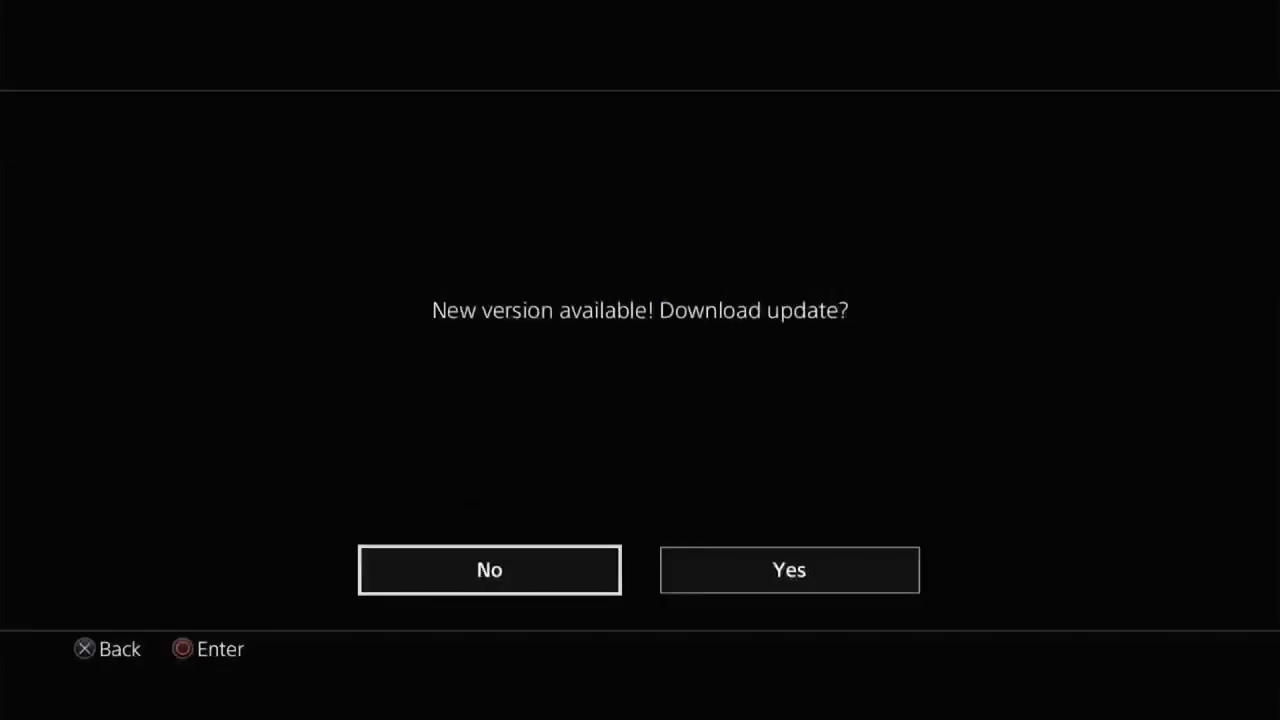
# Decline the Apollo update and activate the testss offline account in Activate PS4 Accounts
pyautogui.press('Return')
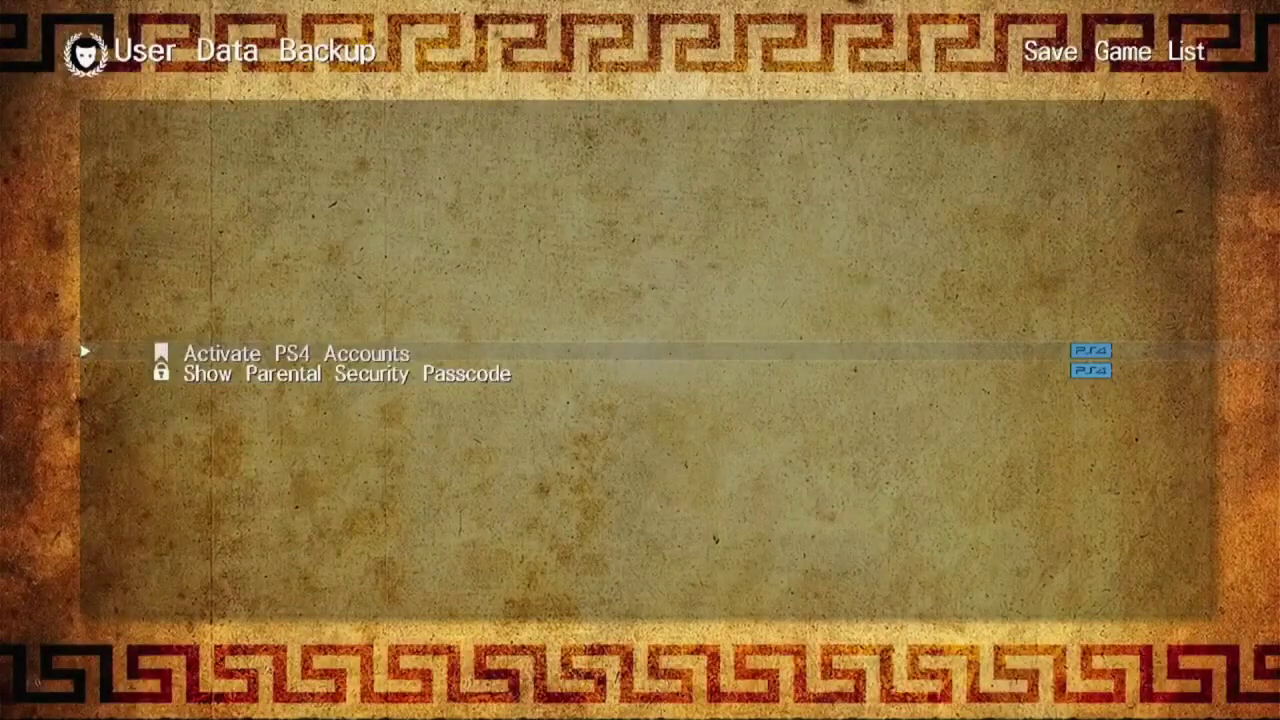
pyautogui.press('Return')
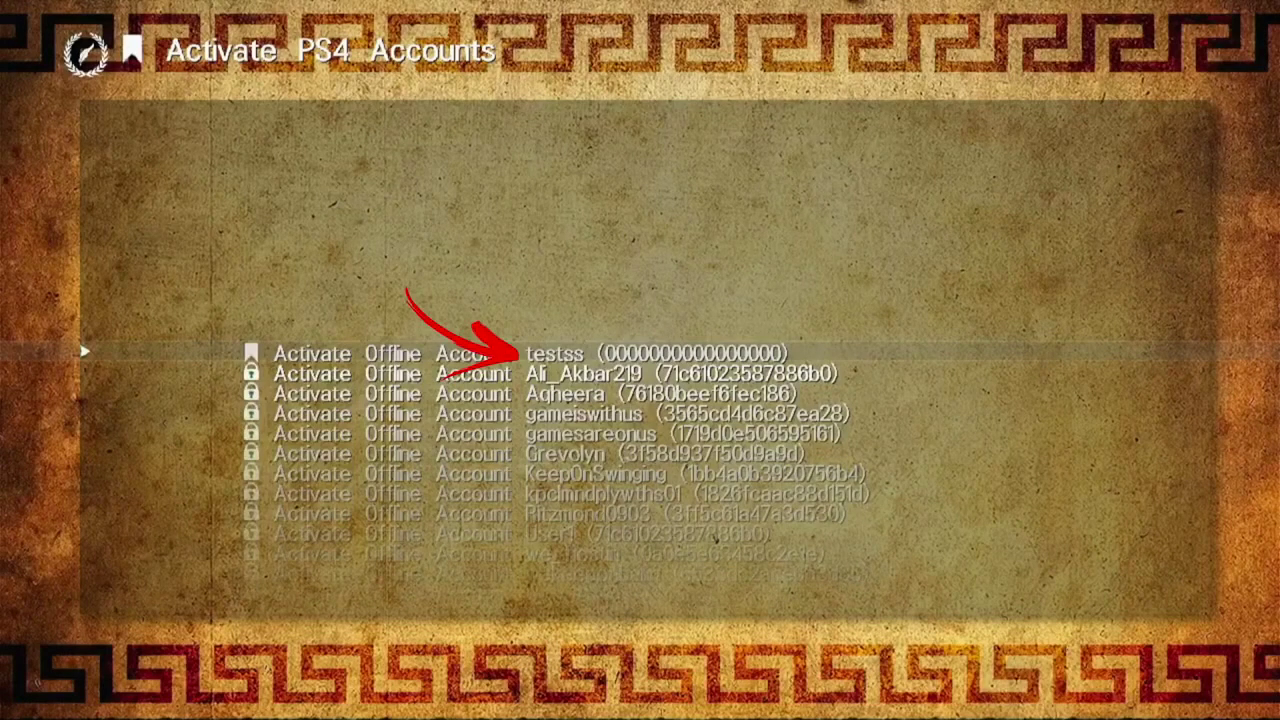
pyautogui.press('Return')
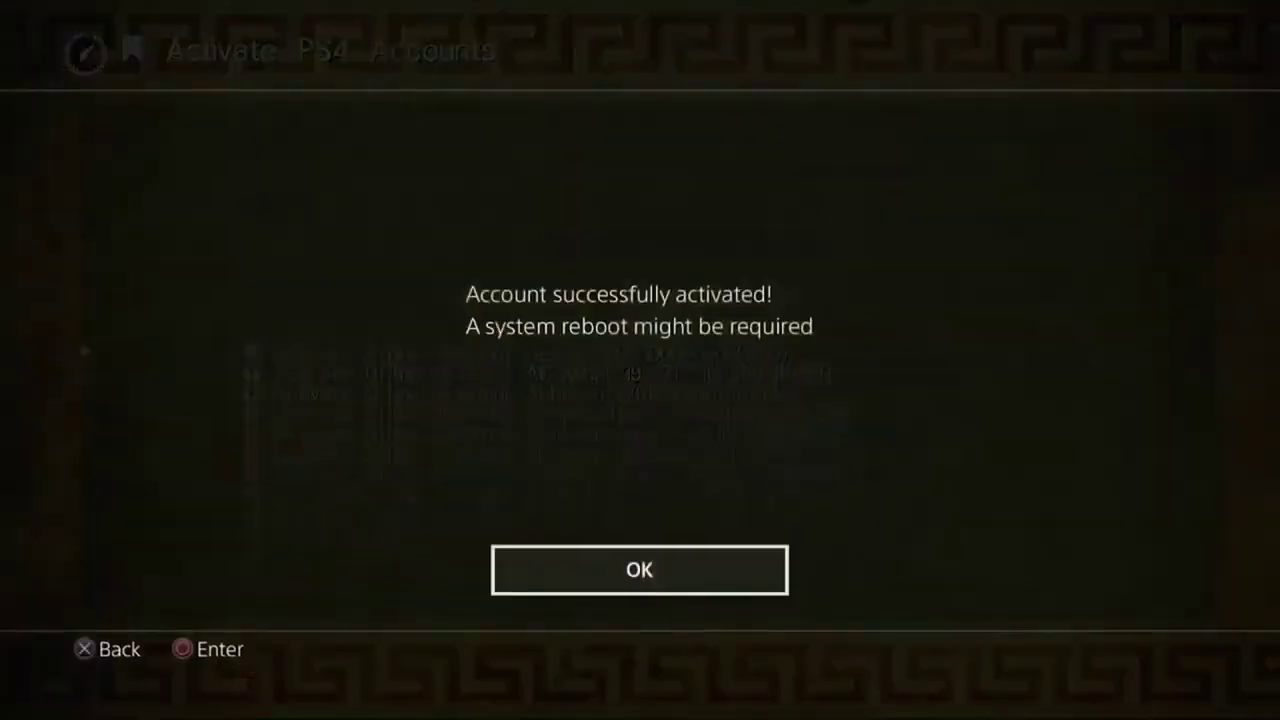
pyautogui.press('Return')
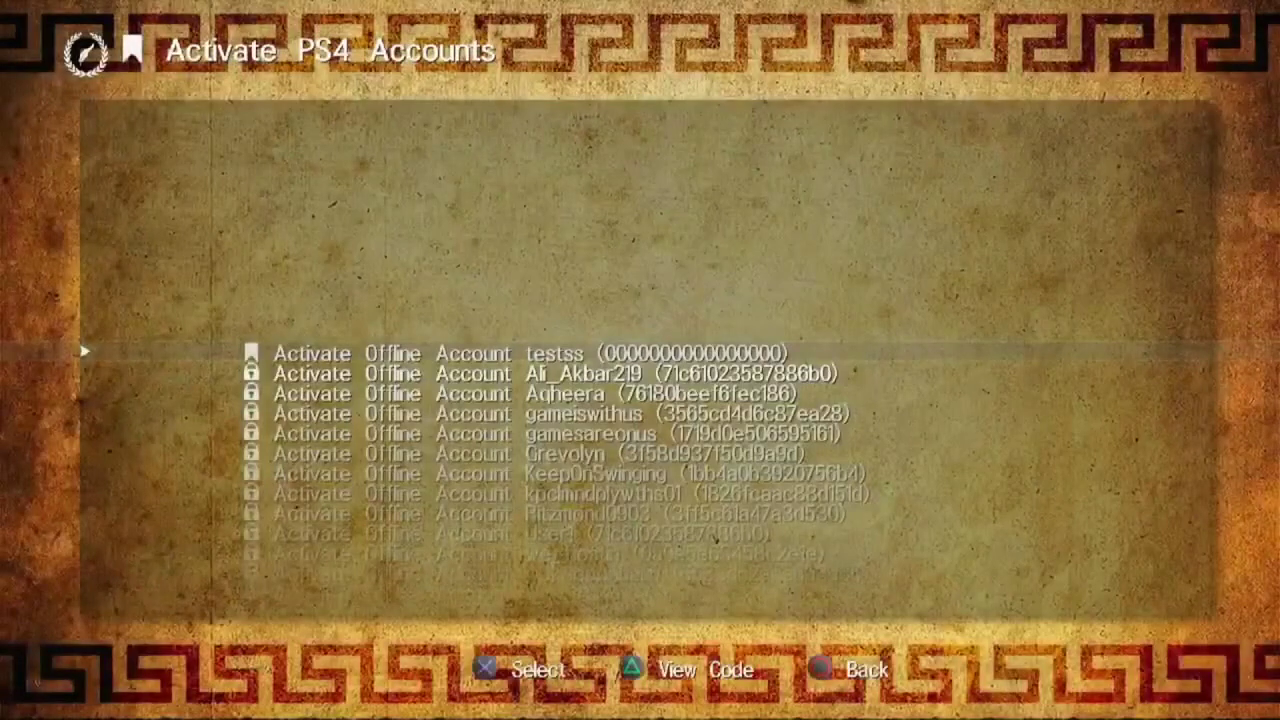
# Turn off the PS4 from the Quick Menu's Power options
pyautogui.press('super')
pyautogui.press('Down')
pyautogui.press('Return')
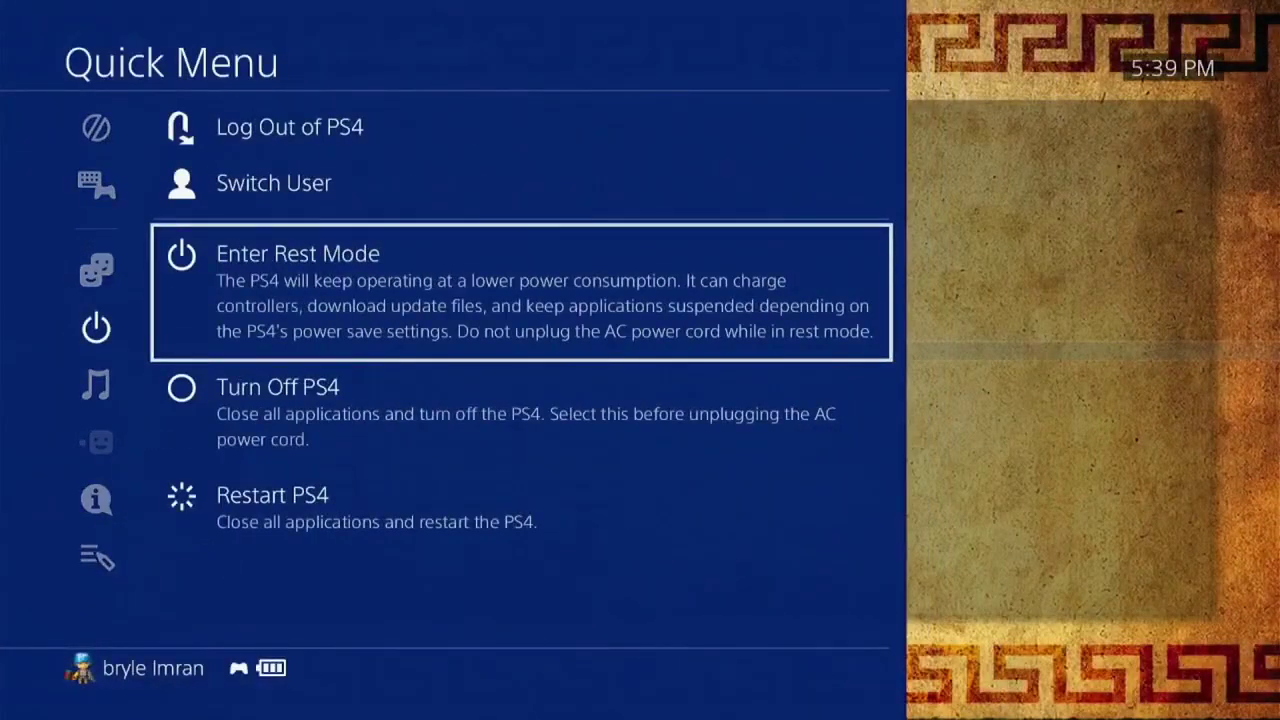
pyautogui.press('Down')
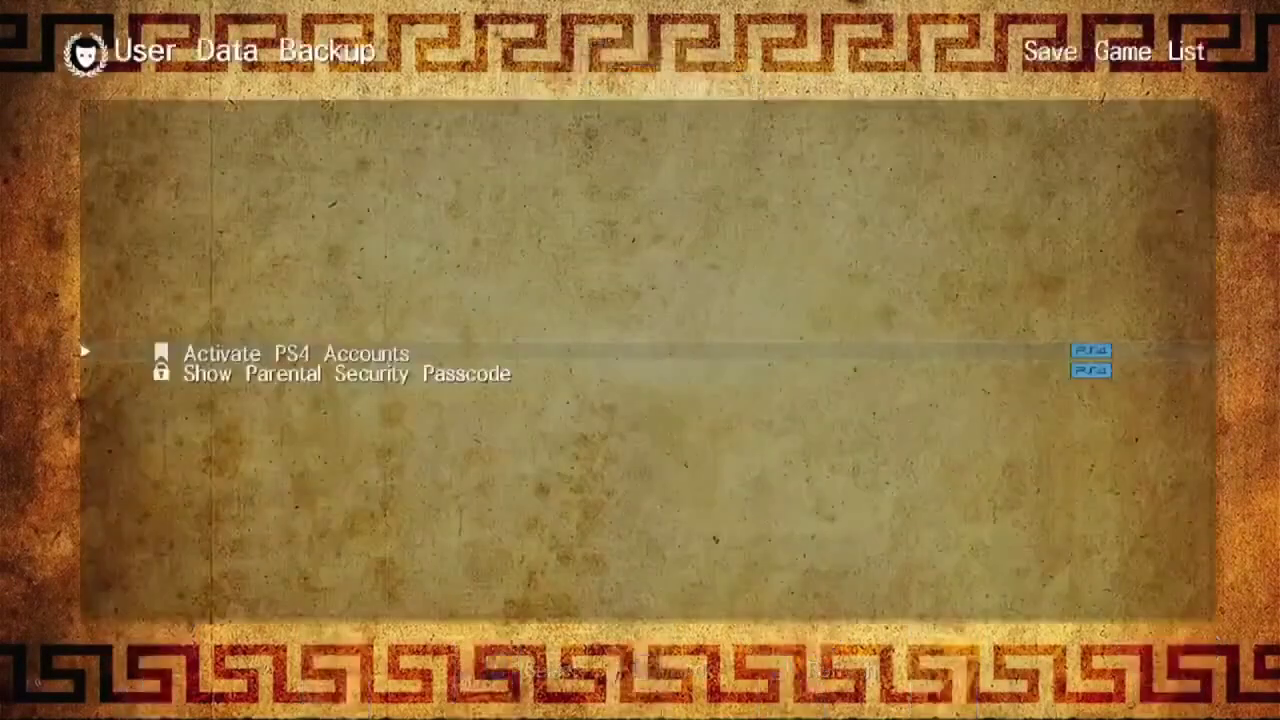
pyautogui.press('Return')
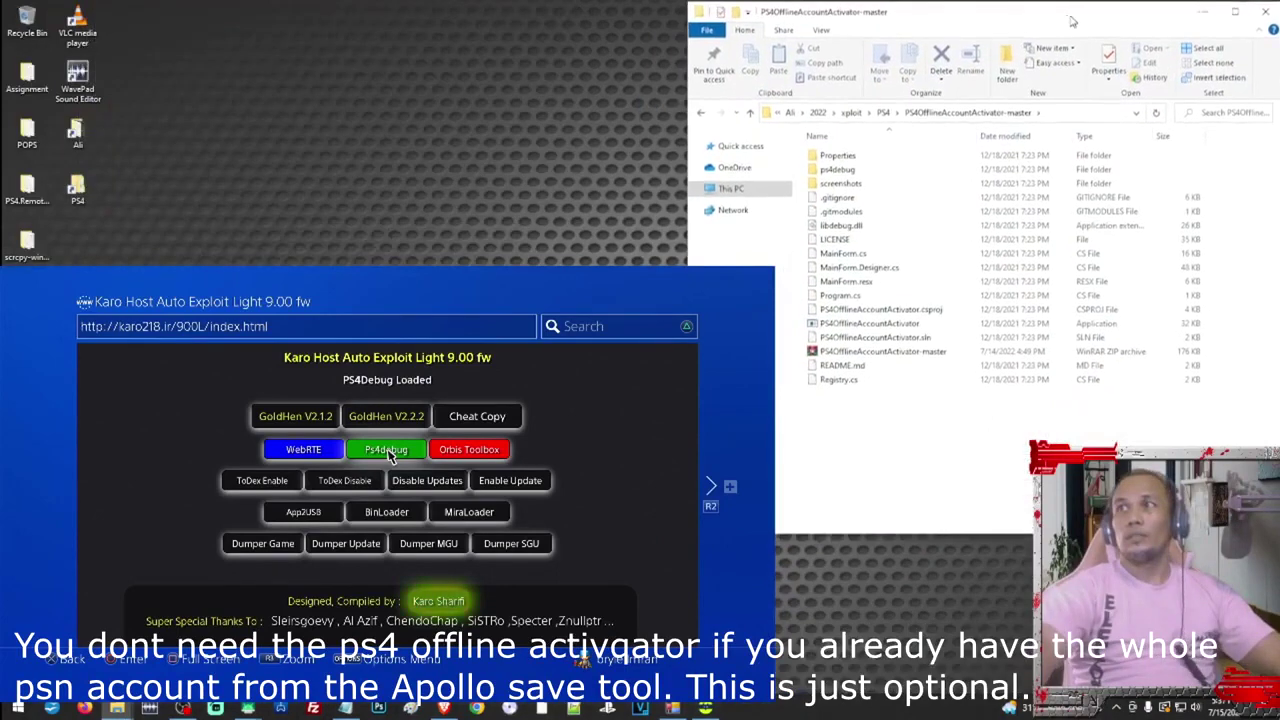
# Launch PS4 Offline Account Activator and reposition its window to show all user rows
pyautogui.doubleClick(848, 324)
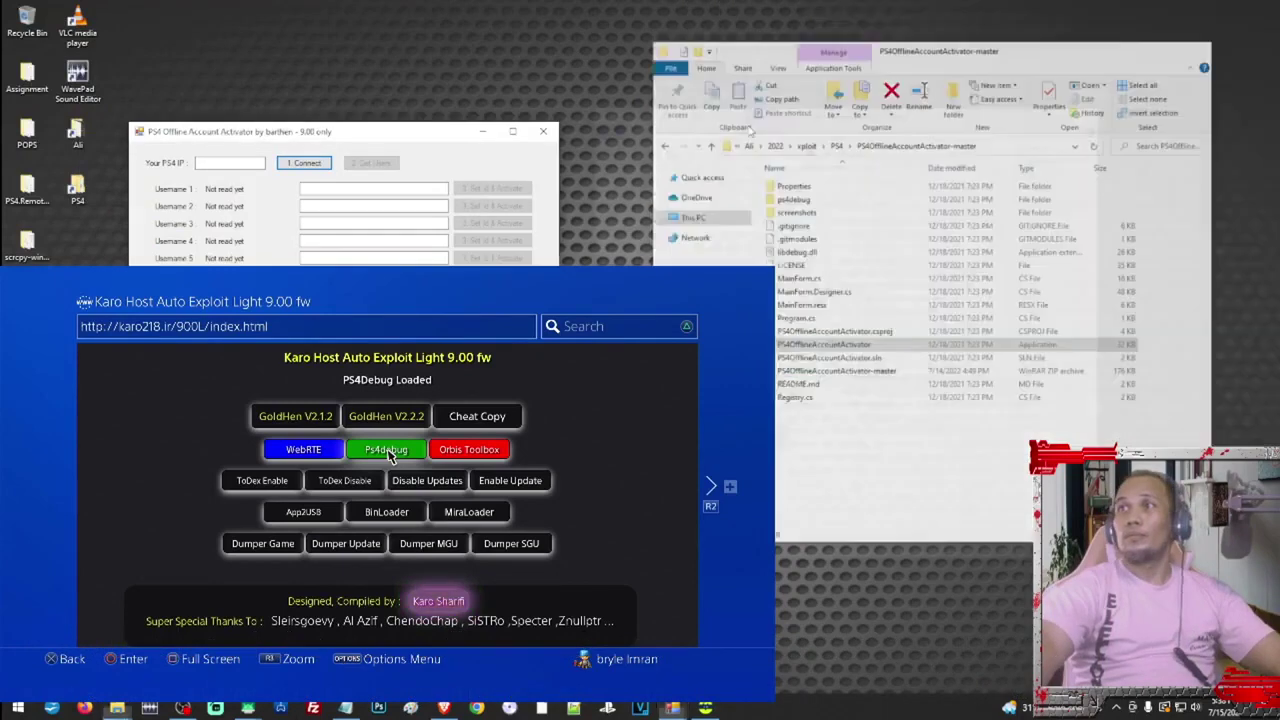
pyautogui.click(1205, 12)
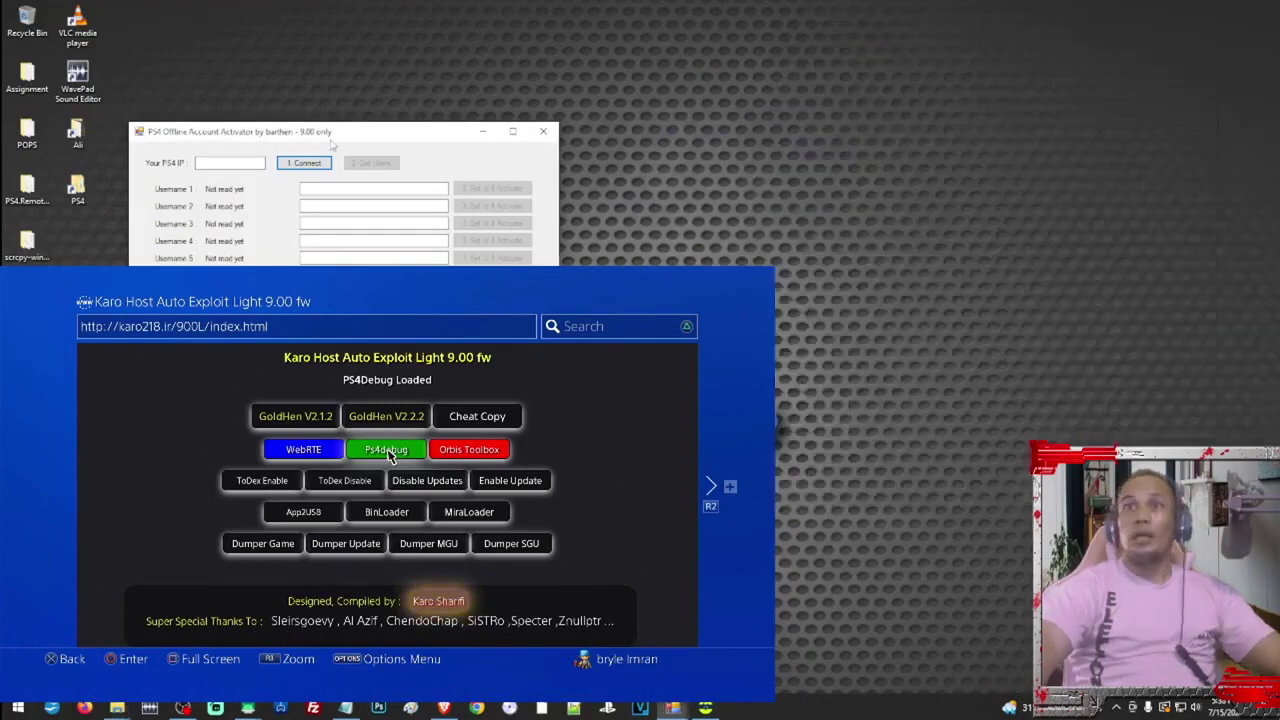
pyautogui.moveTo(358, 138); pyautogui.dragTo(990, 84)
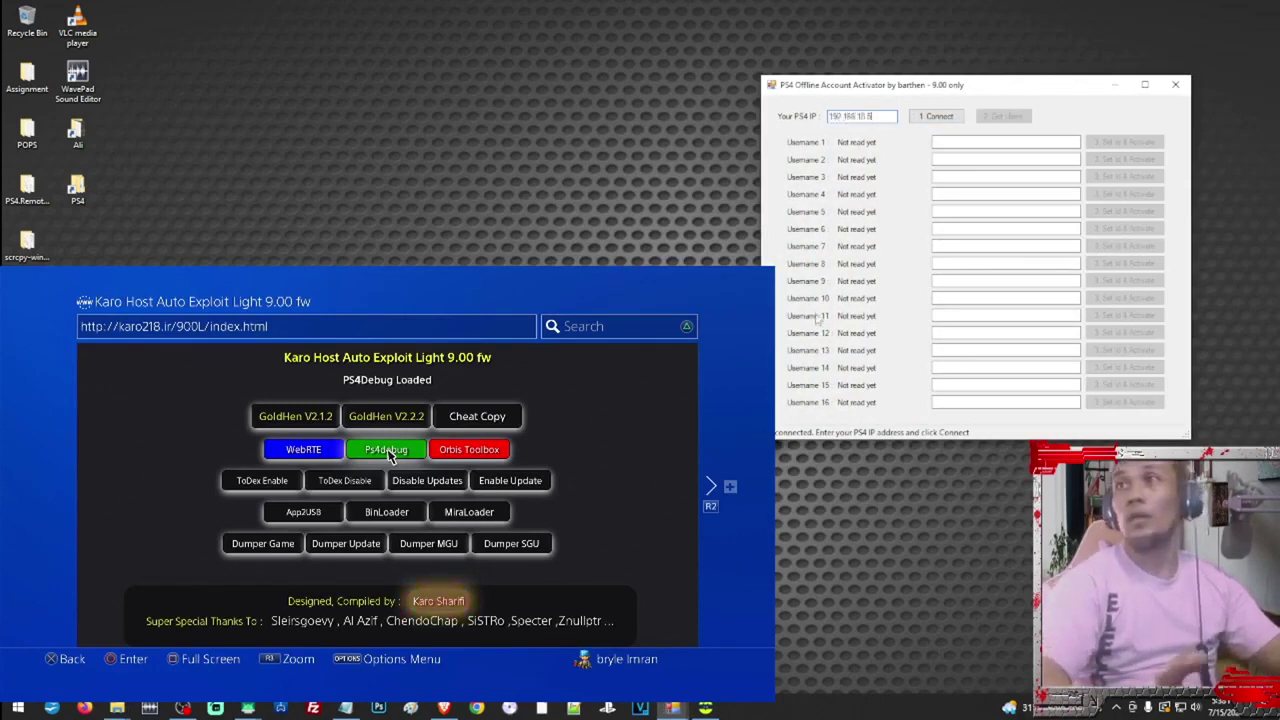
# Connect to 192.168.18.5, get users, and set and activate testss's account ID on row 13
pyautogui.click(924, 119)
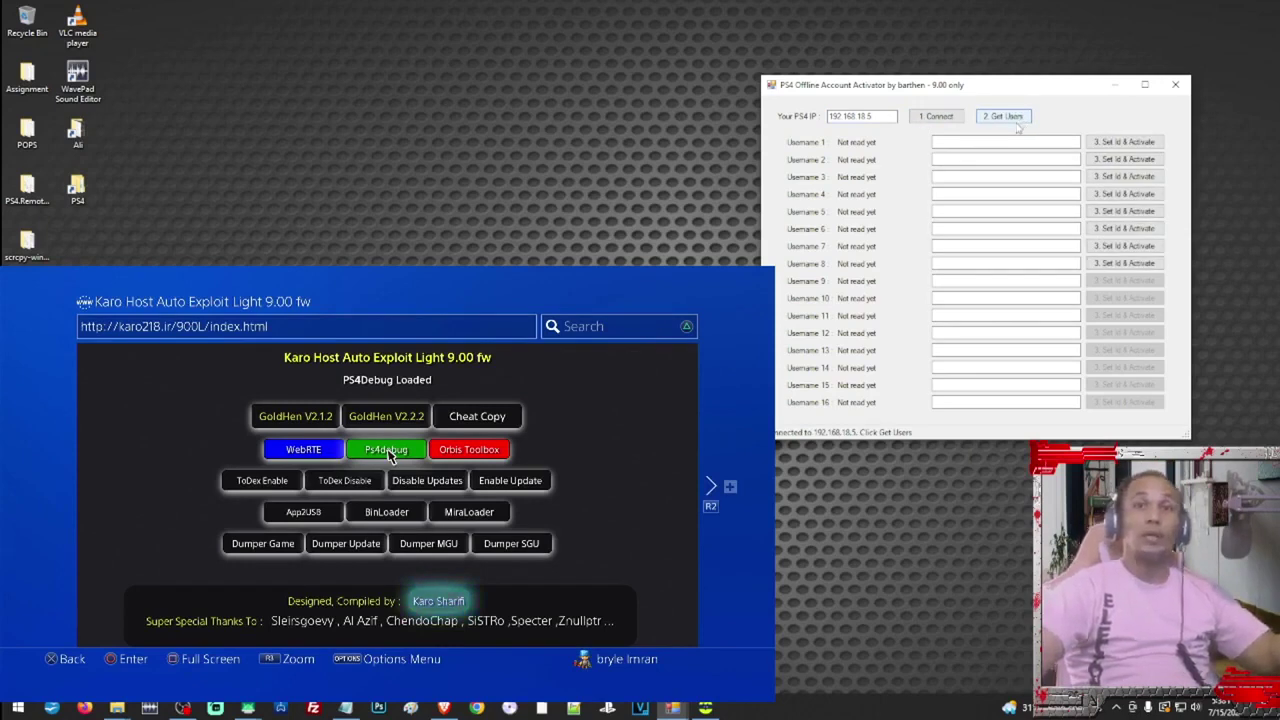
pyautogui.click(1015, 122)
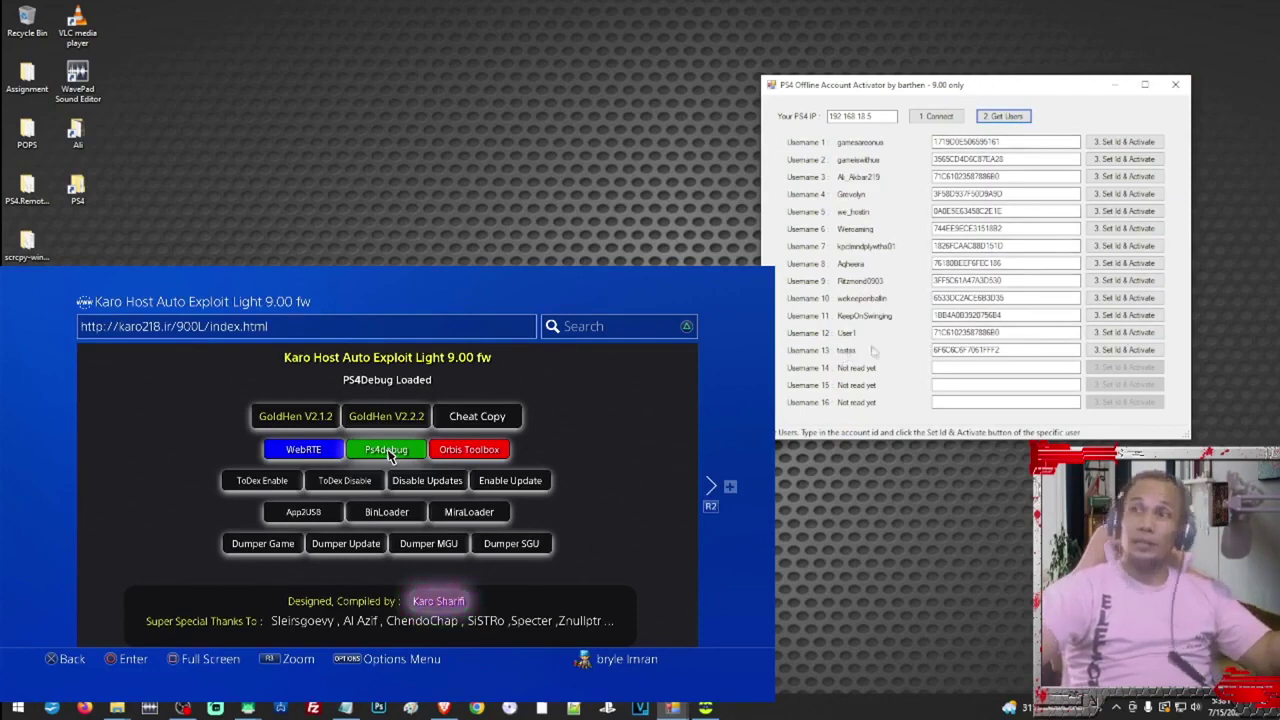
pyautogui.click(1125, 350)
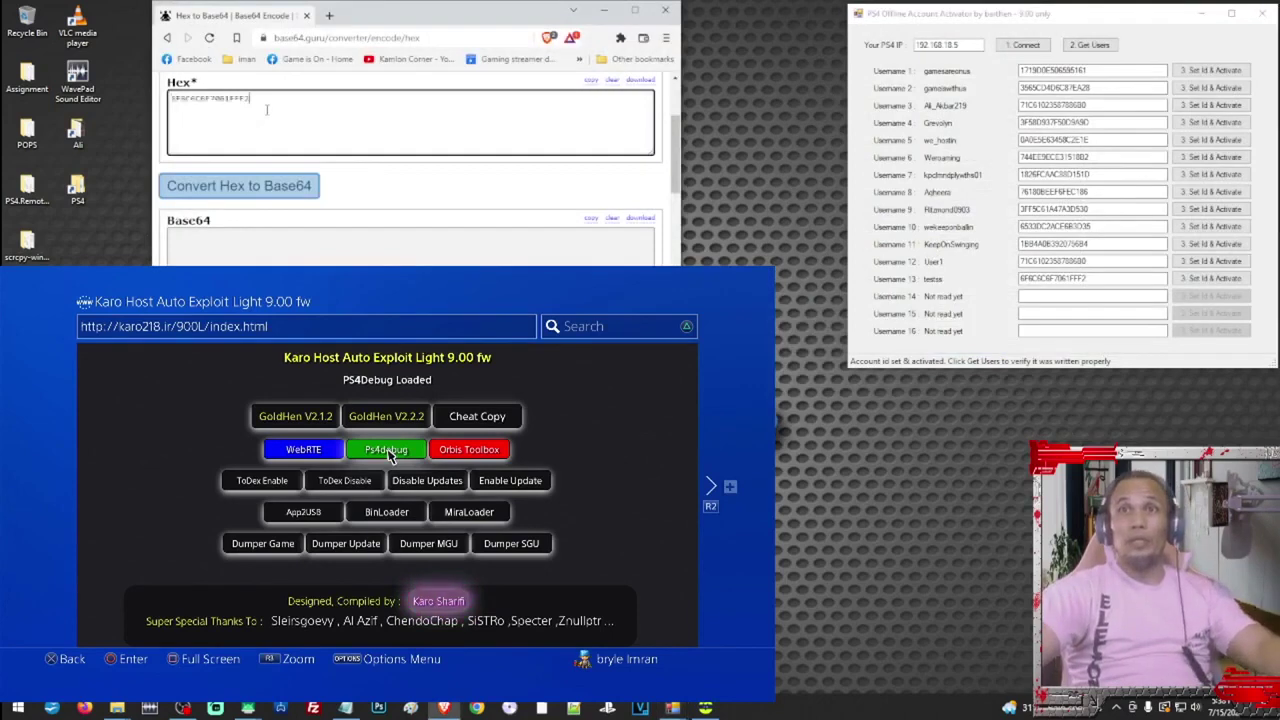
pyautogui.click(241, 188)
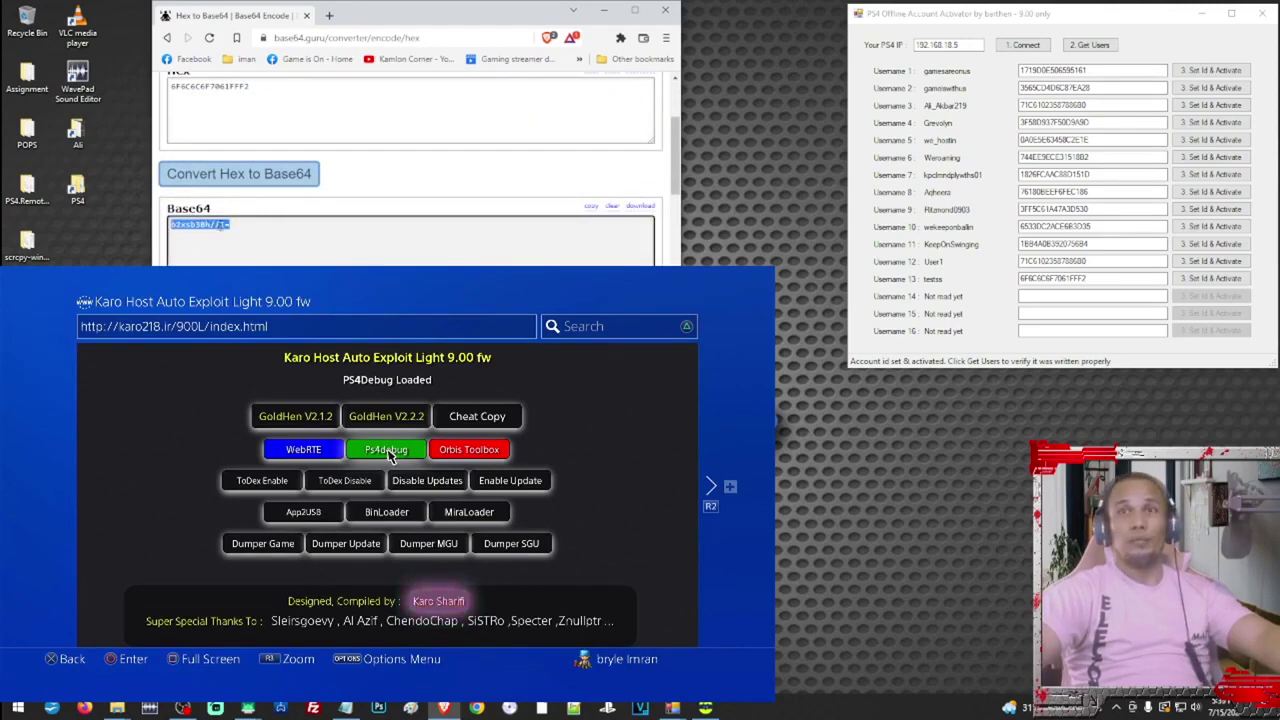
# Switch to the Chiaki window from the taskbar
pyautogui.click(705, 708)
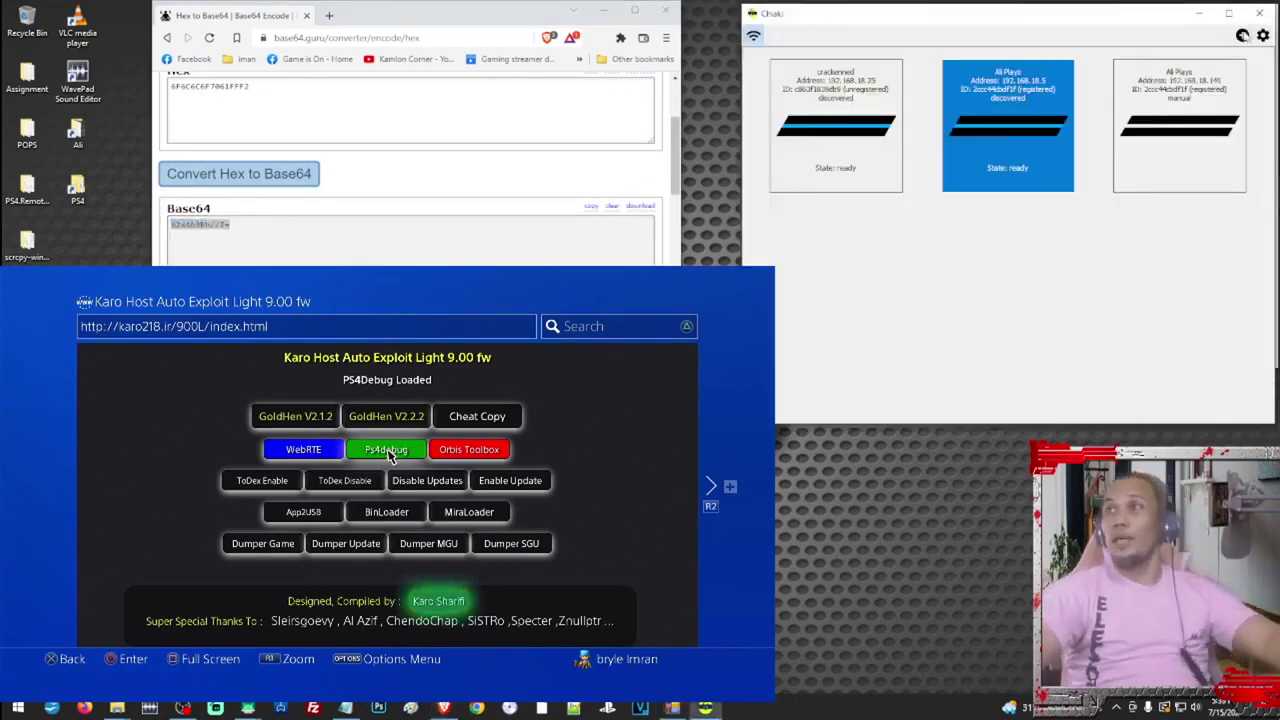
# Add a manual Chiaki console with host 192.168.18.5 and open its registration form
pyautogui.click(1242, 36)
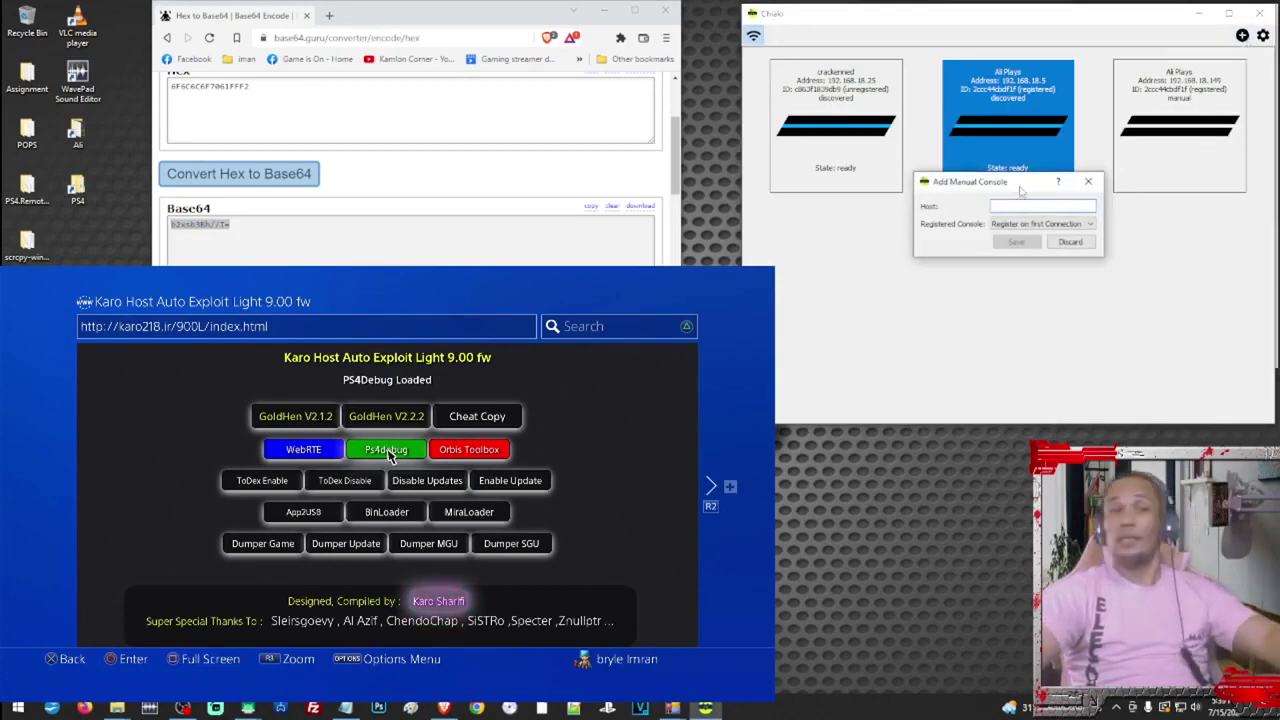
pyautogui.write('192.168.18.5')
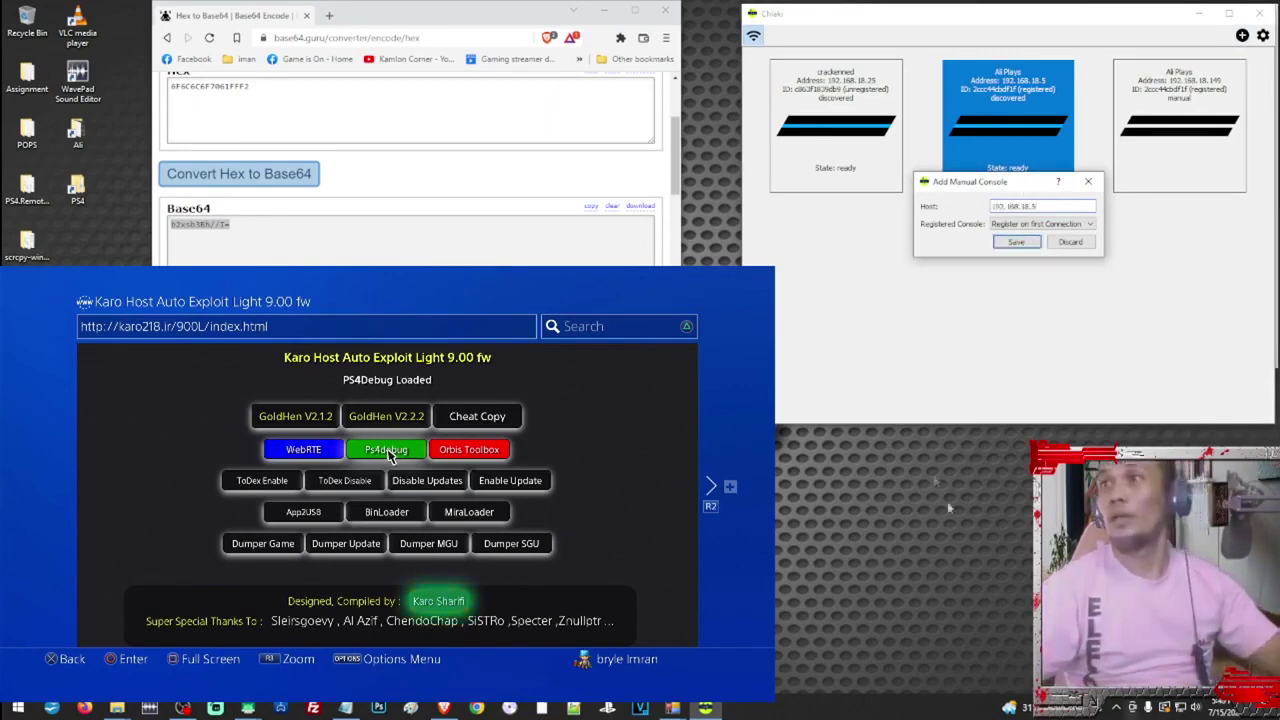
pyautogui.click(1015, 243)
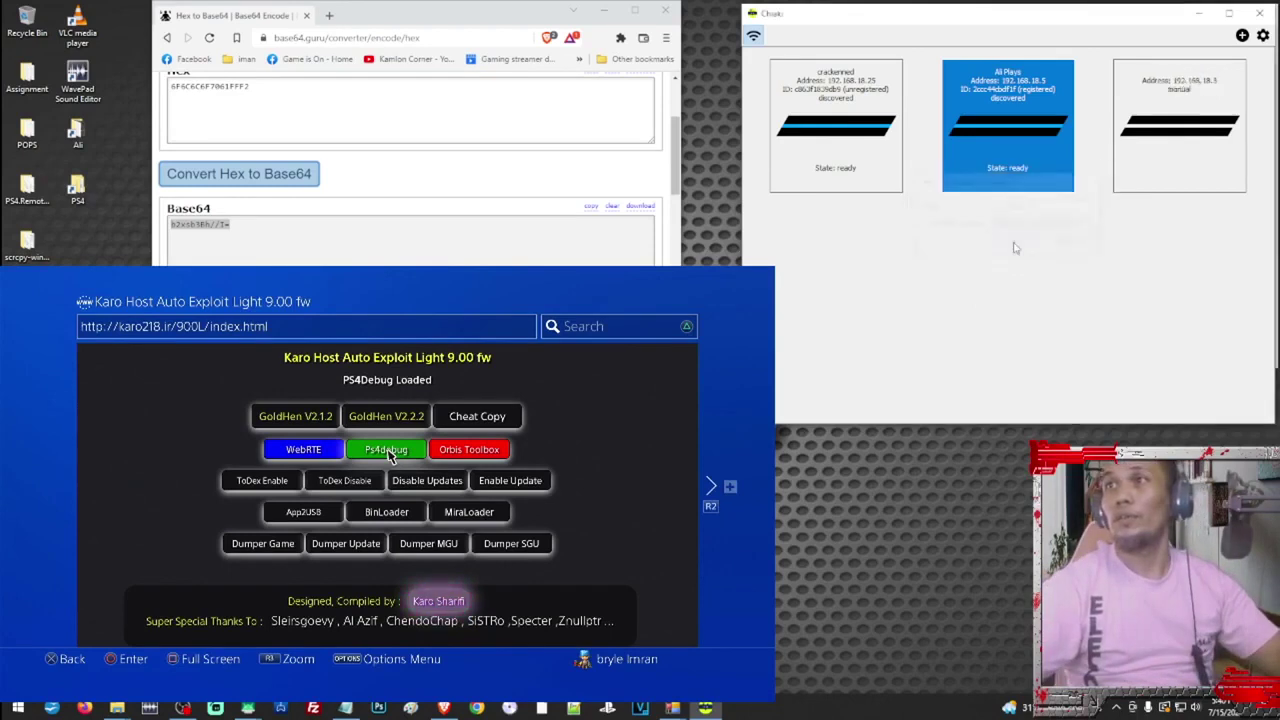
pyautogui.doubleClick(1164, 133)
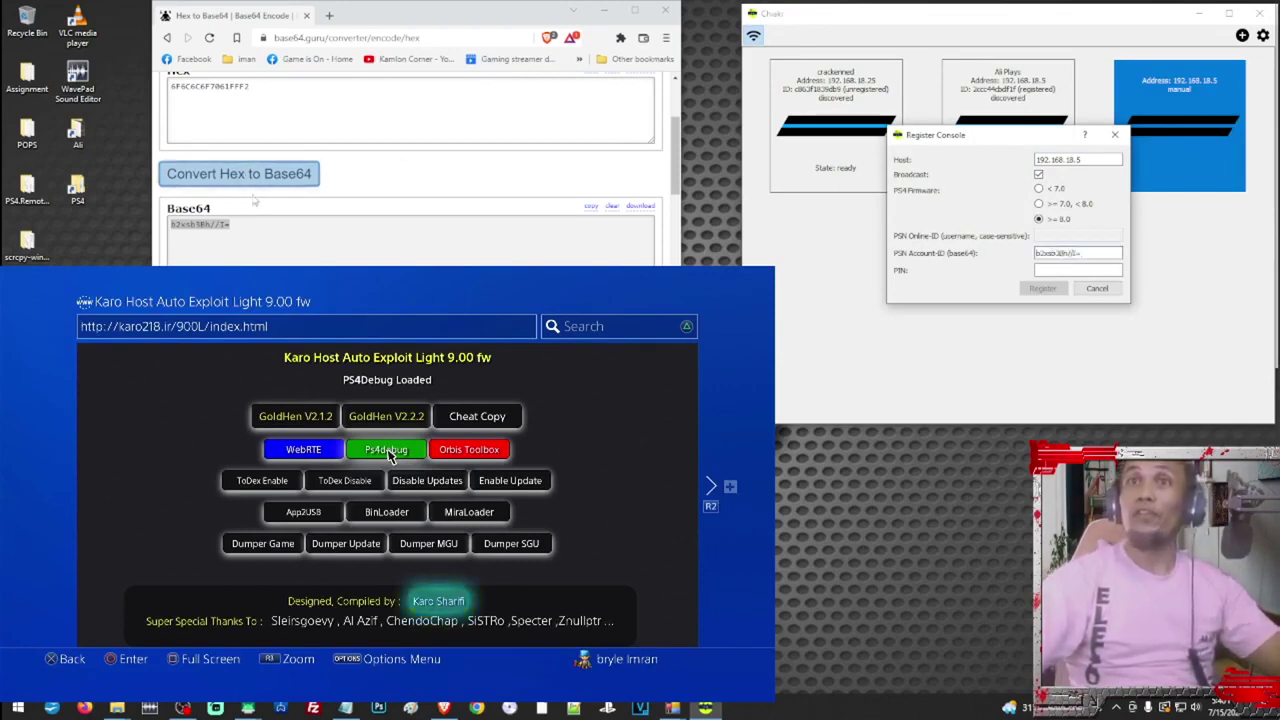
# Type the pairing number shown on the PS4 into Chiaki's PIN field
pyautogui.click(1052, 270)
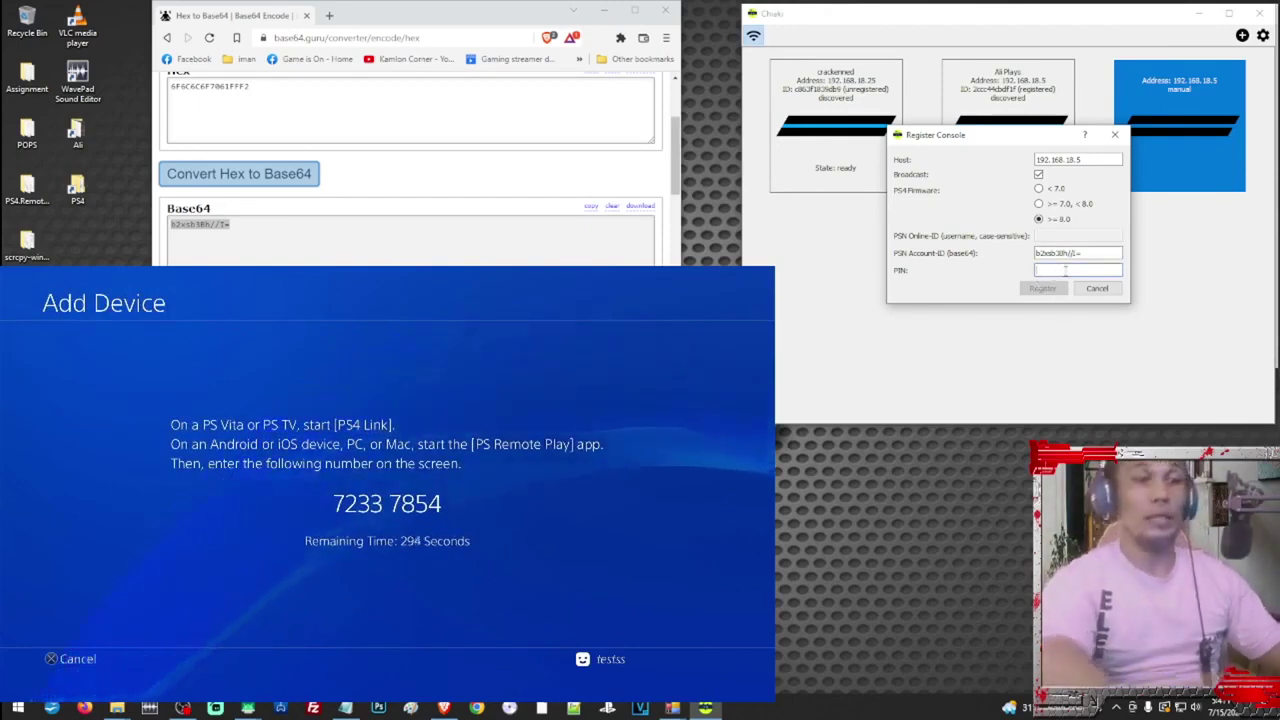
pyautogui.write('72337')
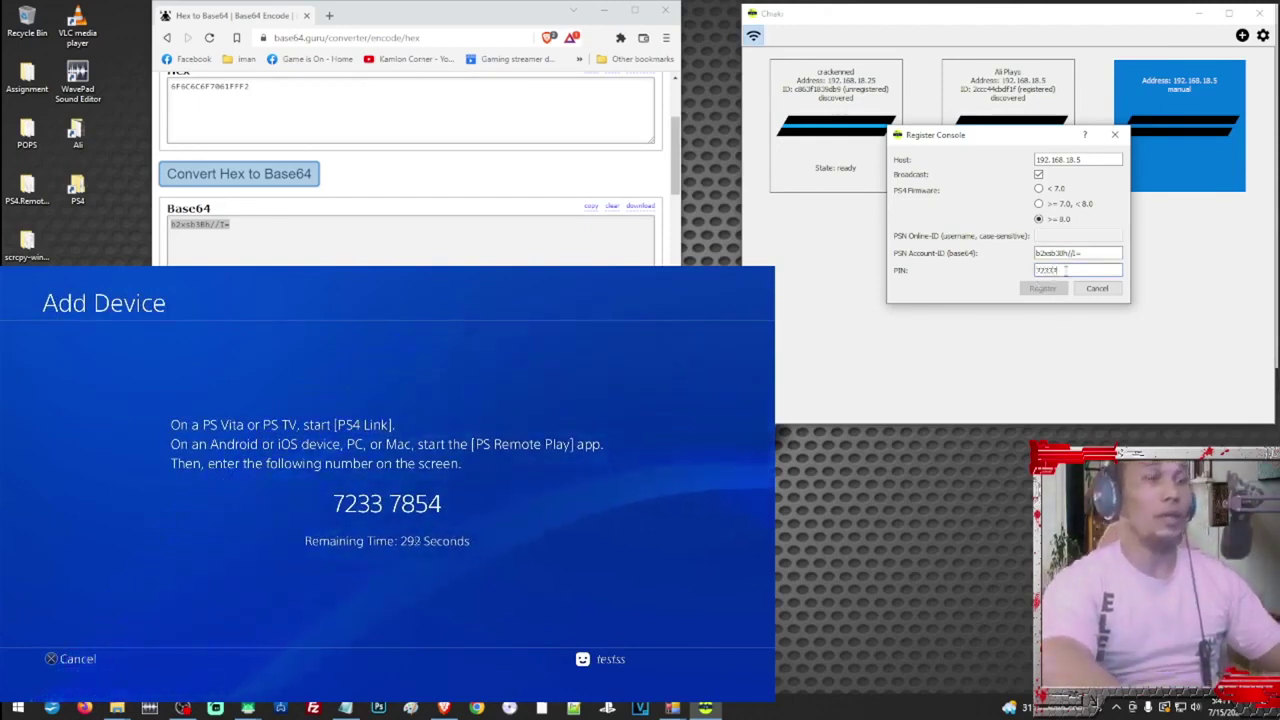
pyautogui.write('8')
pyautogui.write('85')
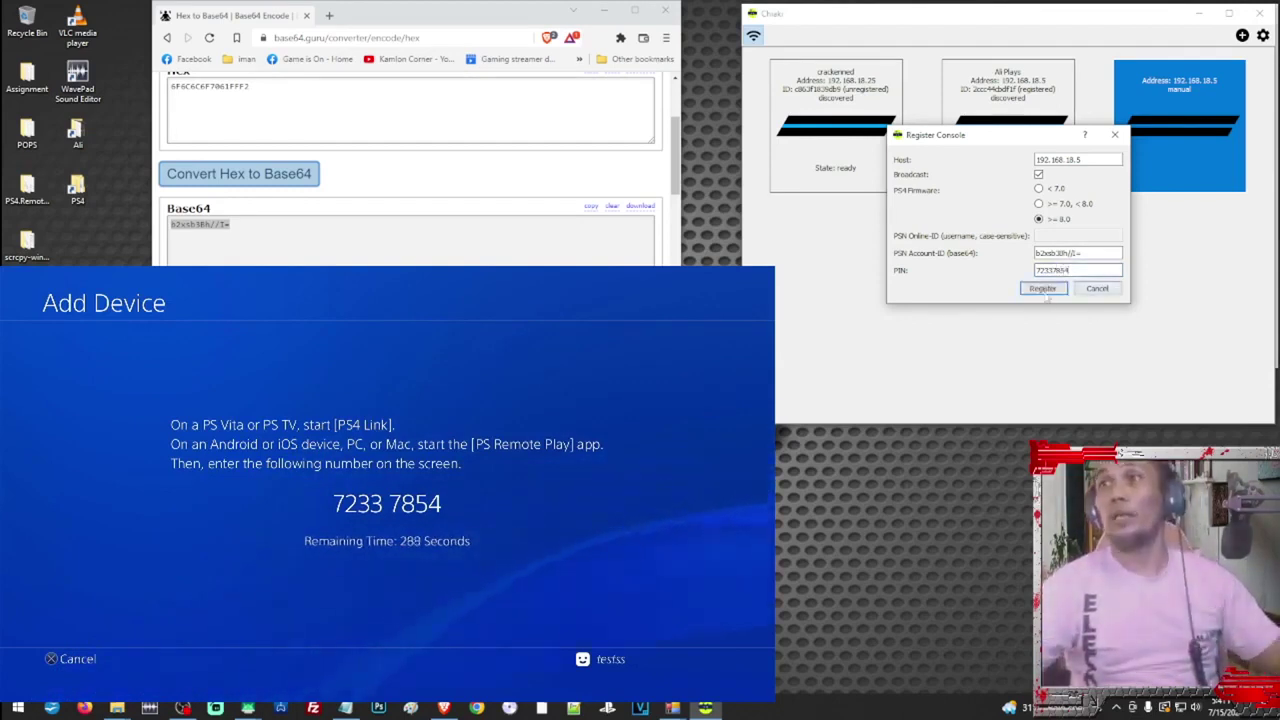
# Register the console, overwriting its old record, and start a maximized Remote Play stream
pyautogui.click(1044, 290)
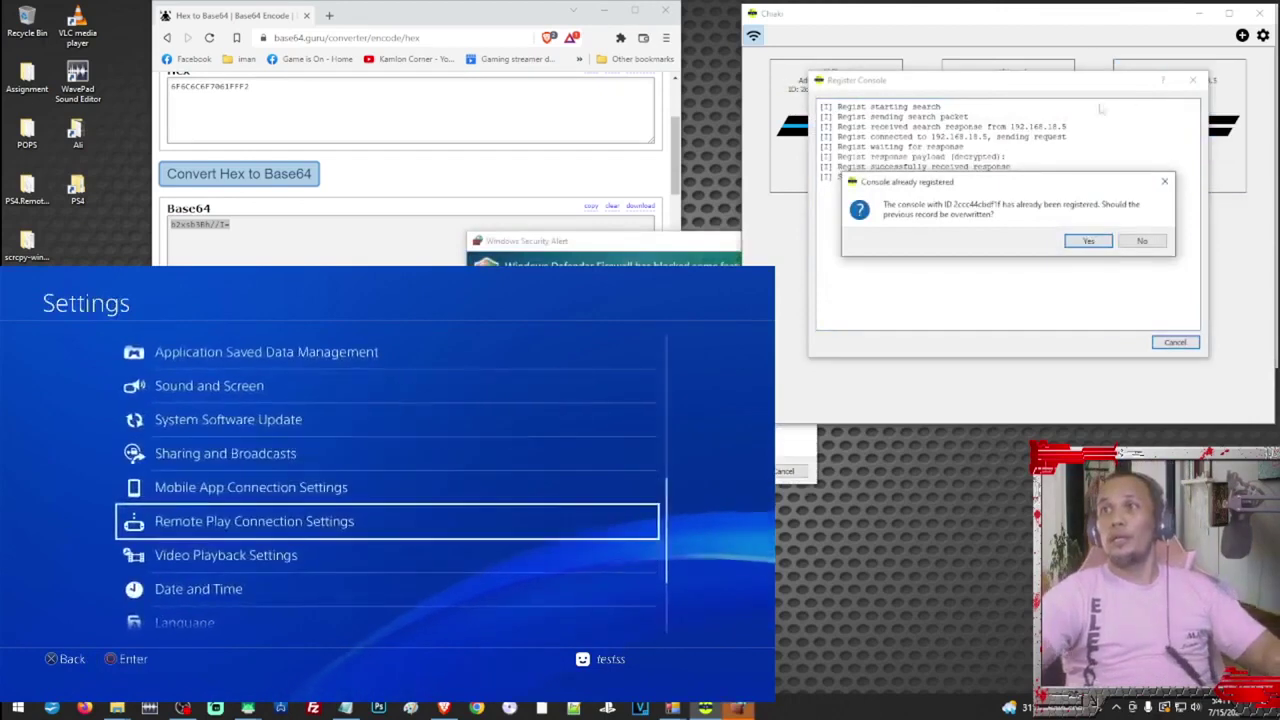
pyautogui.click(1088, 241)
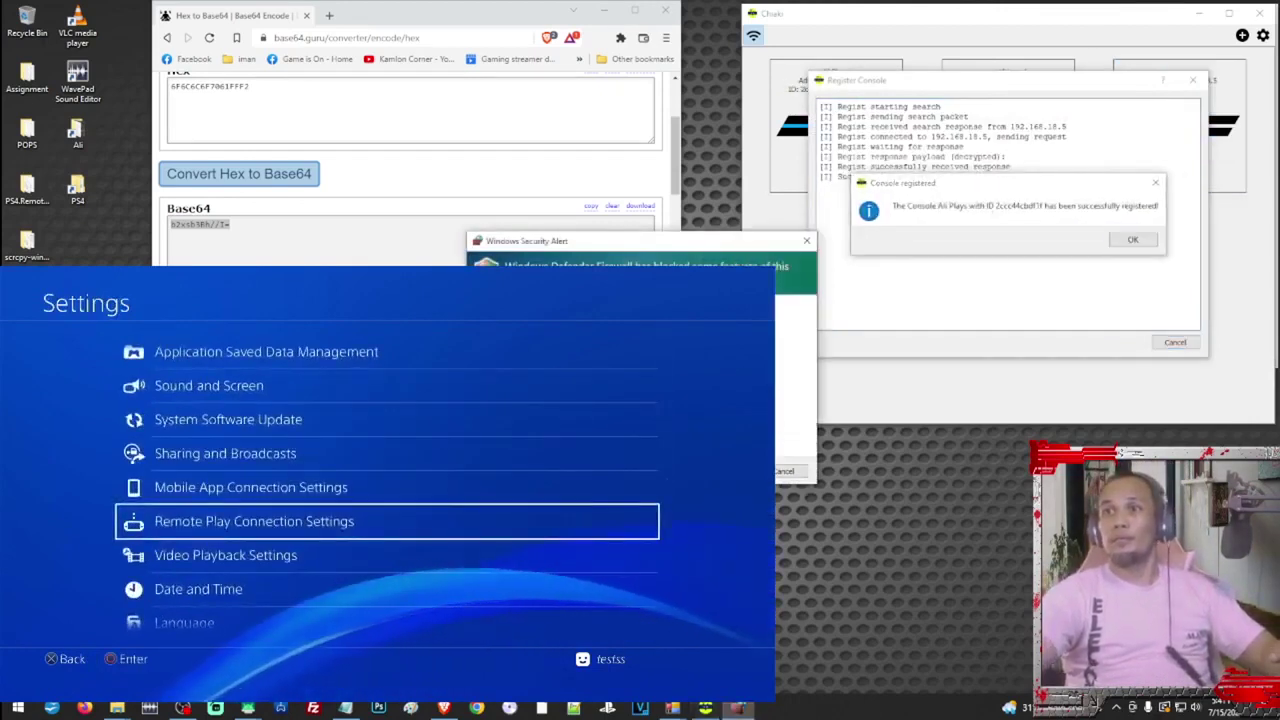
pyautogui.press('Escape')
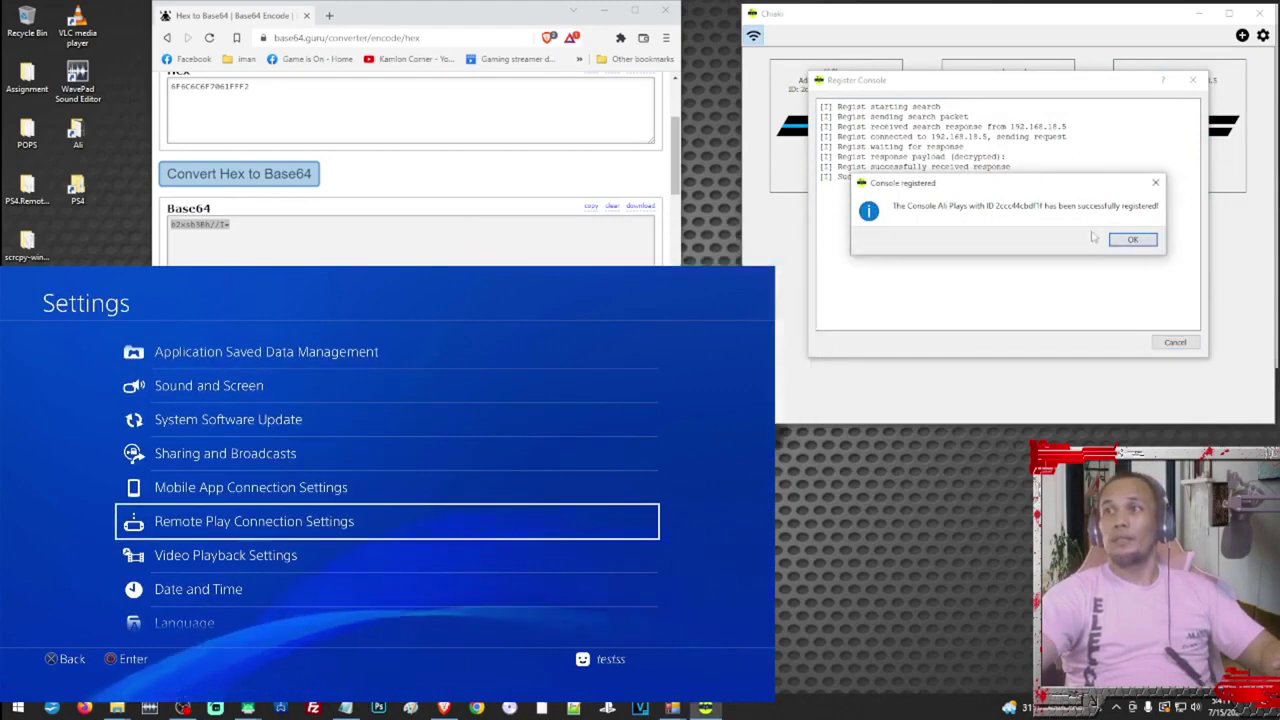
pyautogui.click(1130, 240)
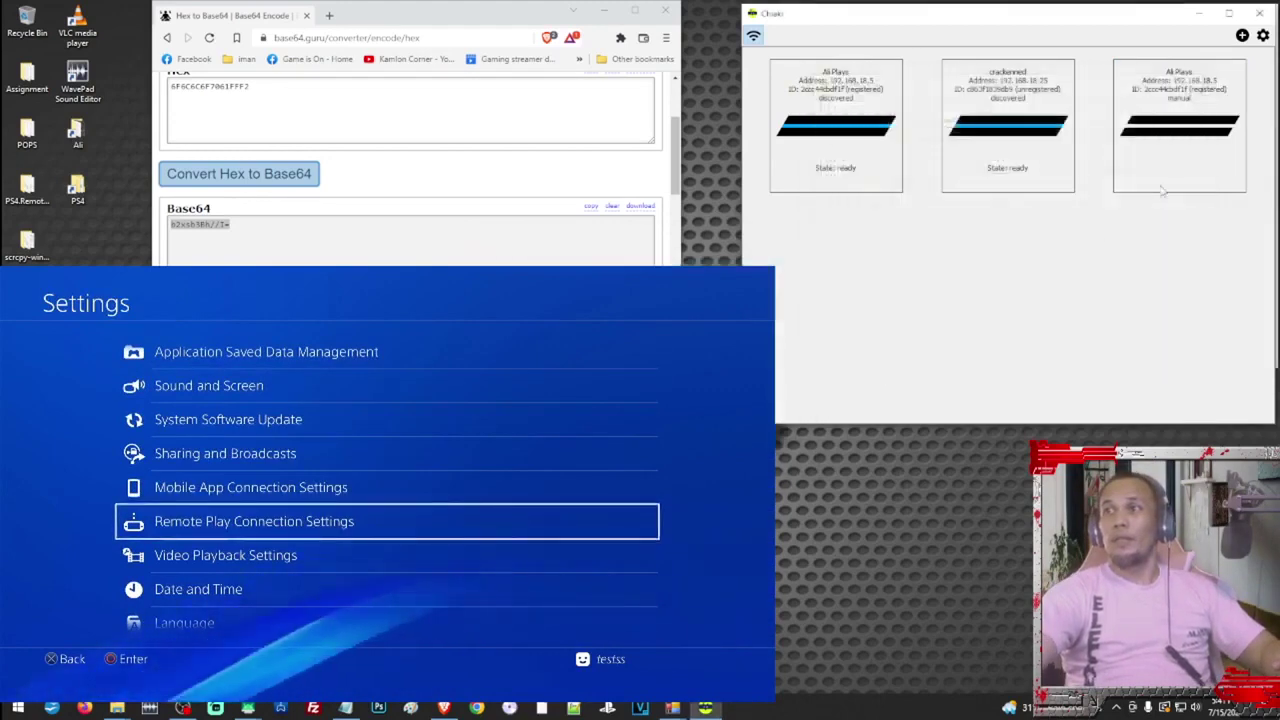
pyautogui.doubleClick(1171, 155)
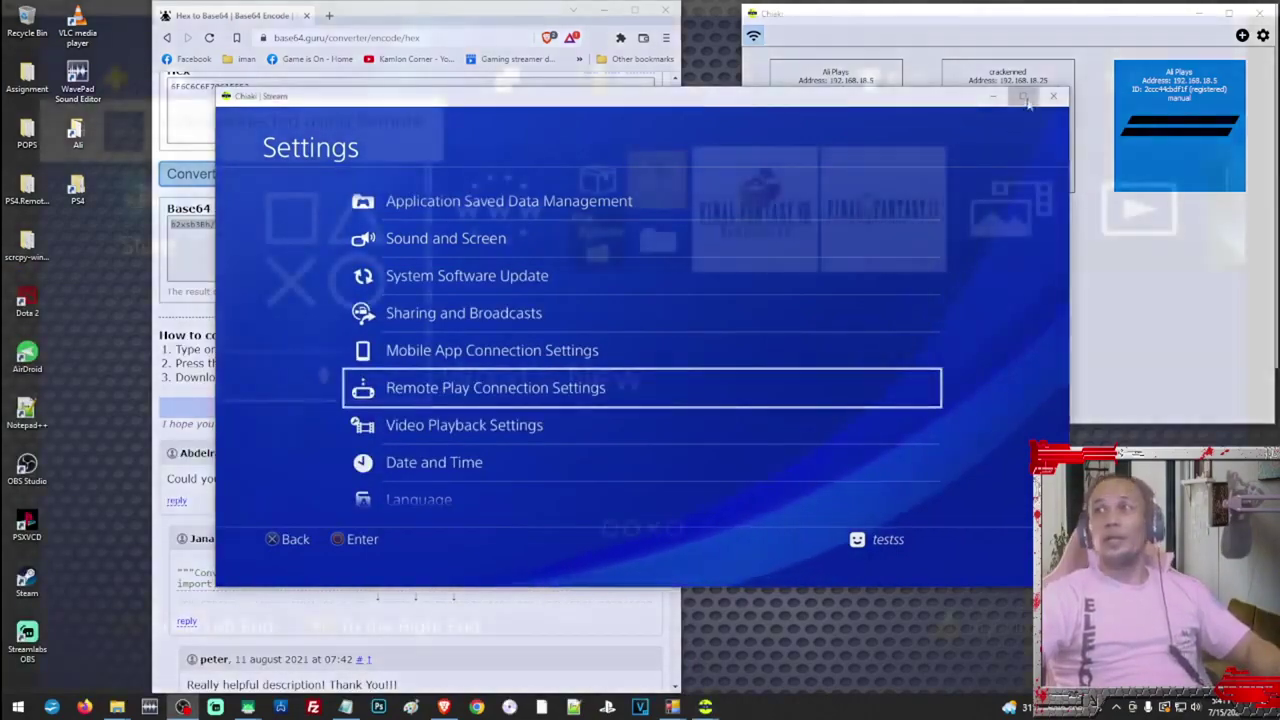
pyautogui.click(1023, 97)
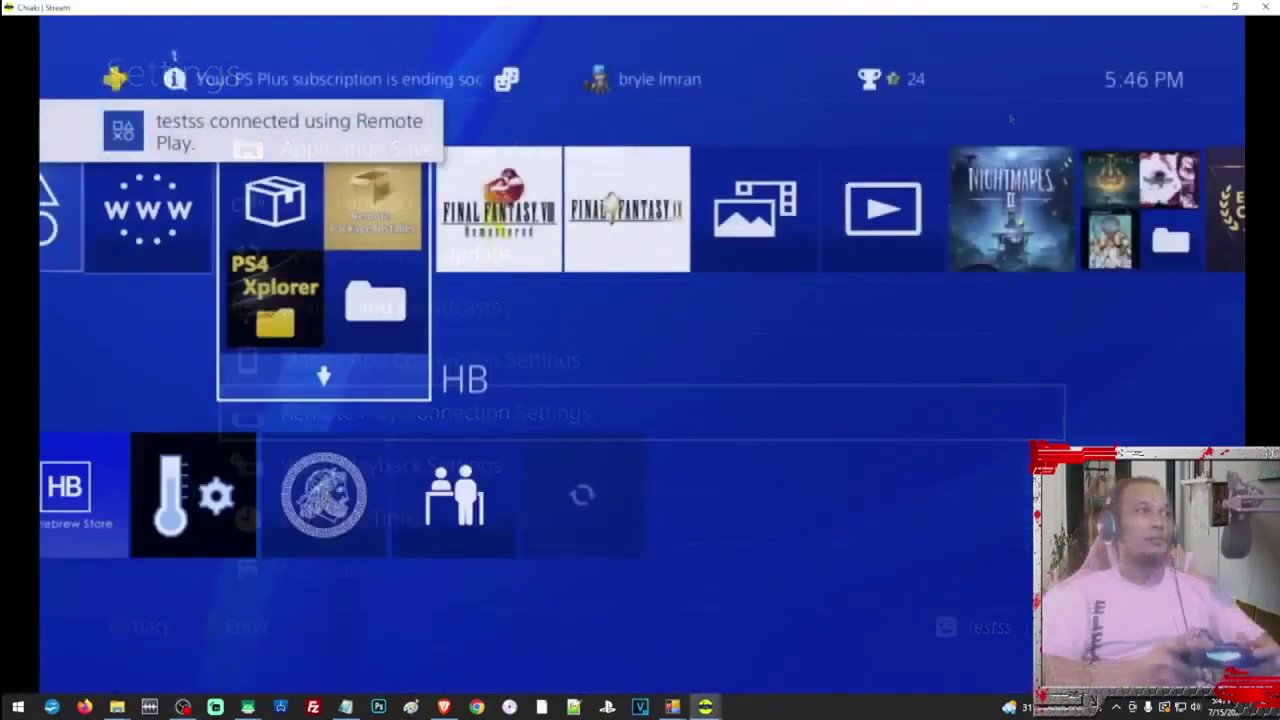